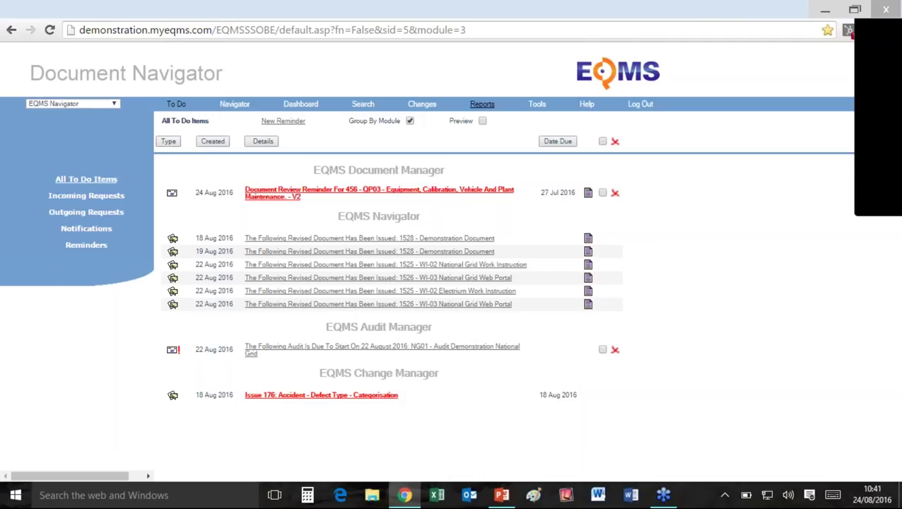
# Open the Dashboard showing the Audit Activity, Infection Control Findings, Risk Level and Risk Status charts
pyautogui.click(304, 106)
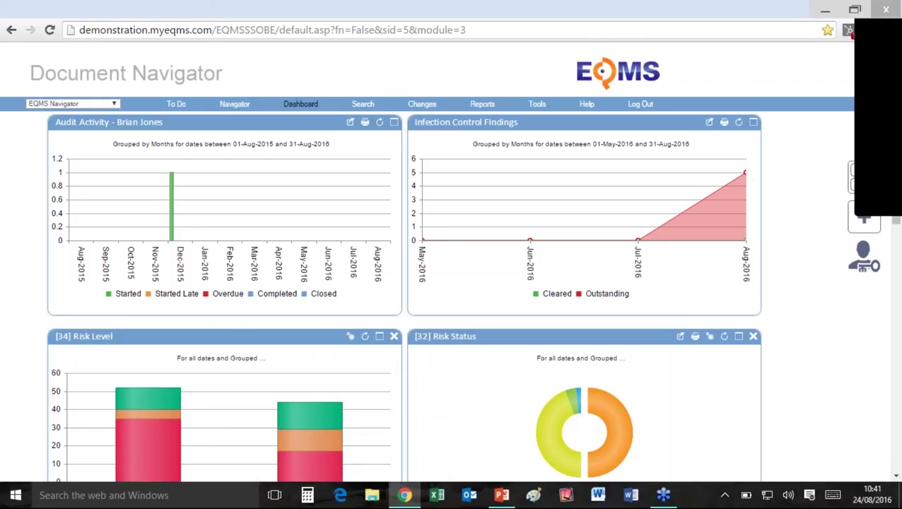
# Check the Risk Level chart filters, leaving All Risk Categories, All Risk Owners and All Org Areas
pyautogui.moveTo(899, 211); pyautogui.dragTo(897, 265)
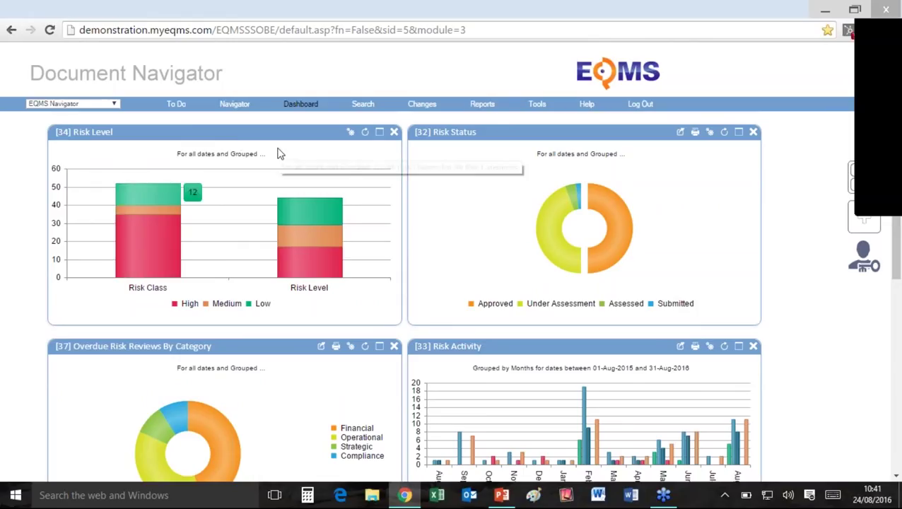
pyautogui.click(351, 133)
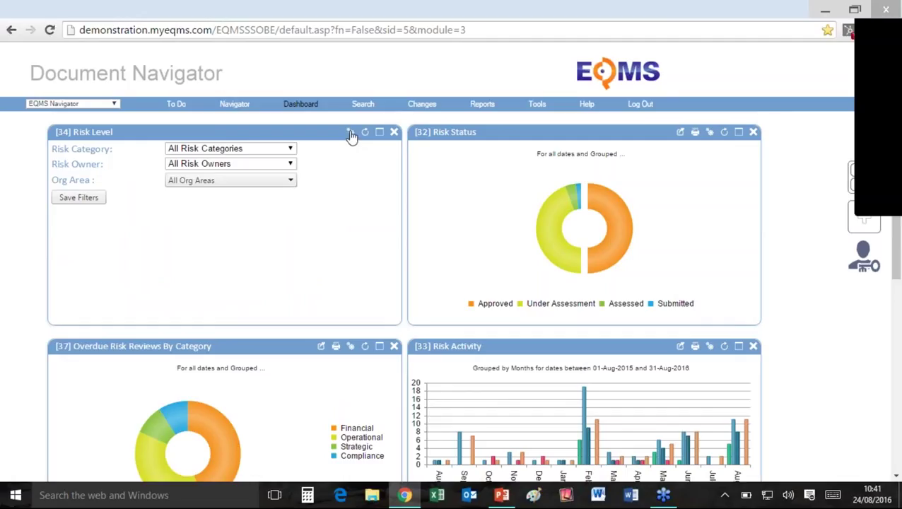
pyautogui.click(288, 150)
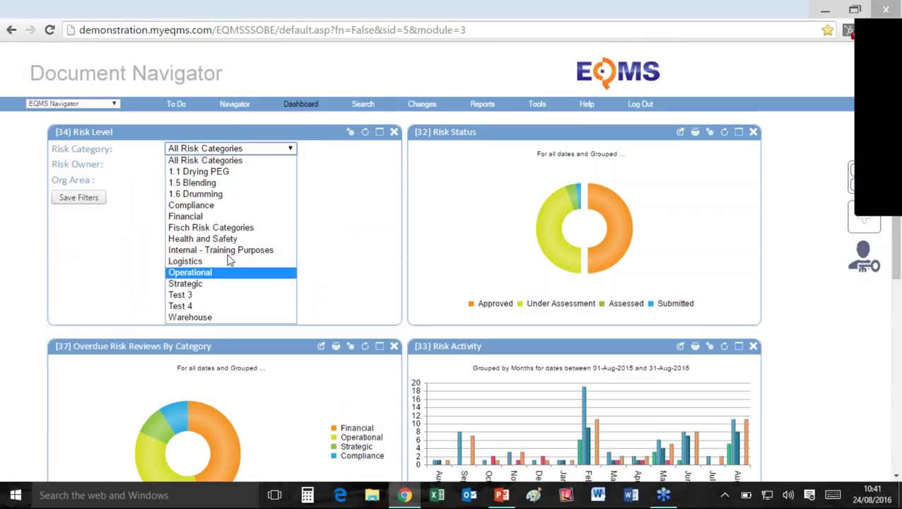
pyautogui.click(275, 150)
pyautogui.click(276, 167)
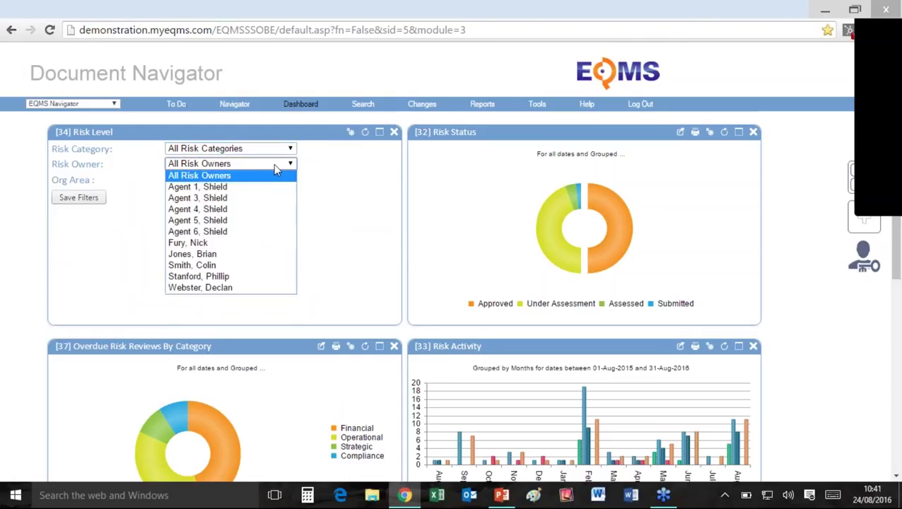
pyautogui.click(336, 268)
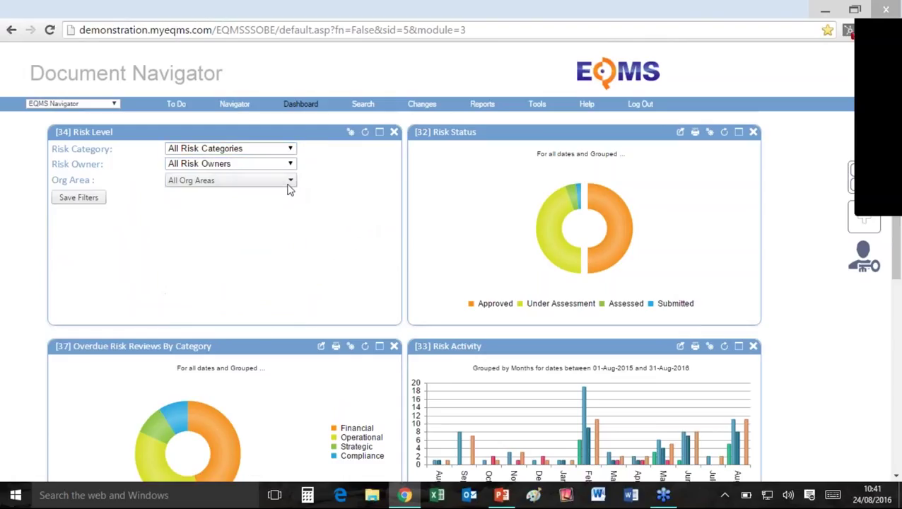
pyautogui.click(288, 182)
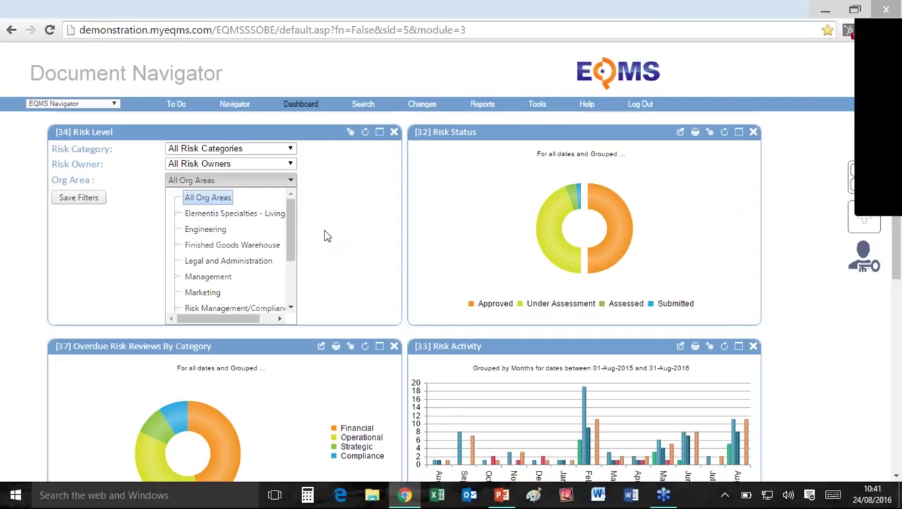
pyautogui.scroll(-3, 328, 211)
pyautogui.click(359, 152)
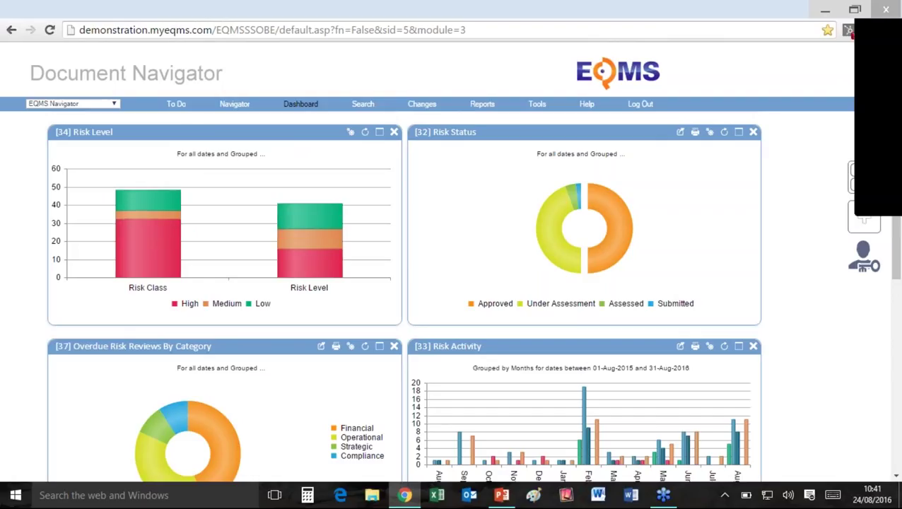
# Drill into the 17 high-level risks and show that list full-size
pyautogui.moveTo(321, 274)
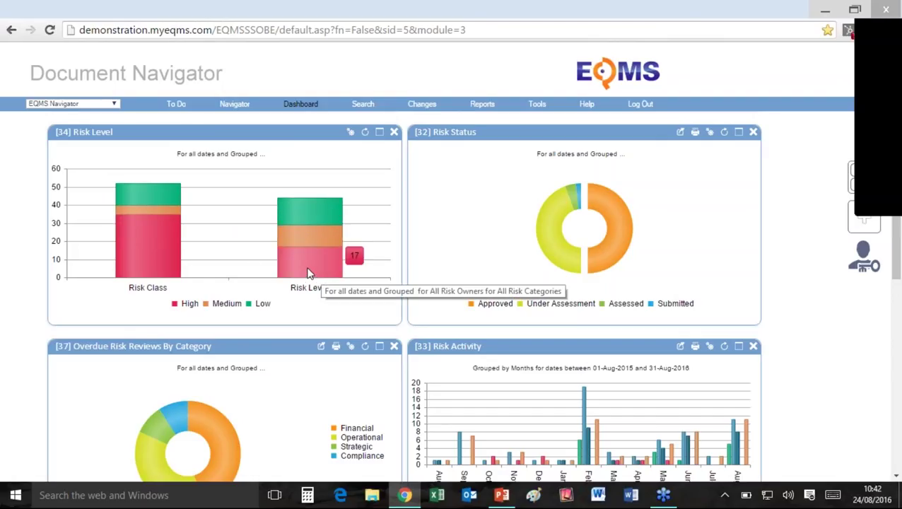
pyautogui.click(311, 272)
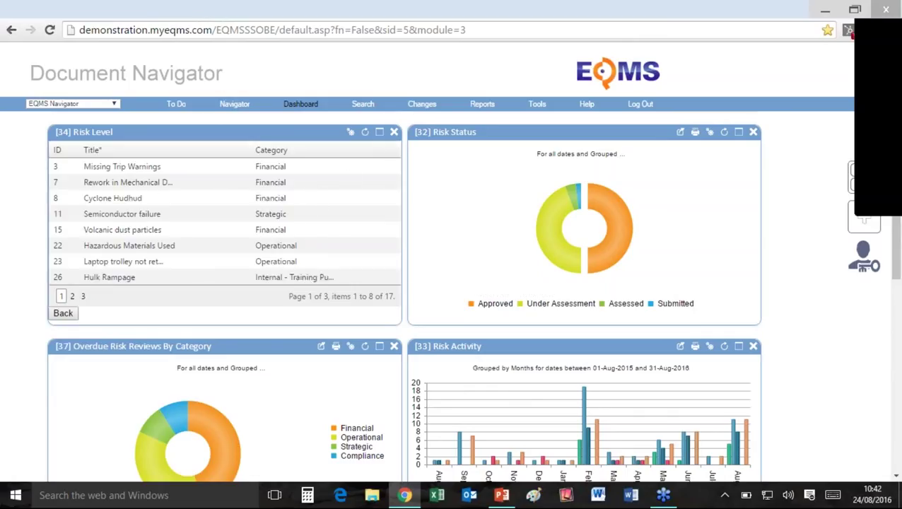
pyautogui.click(379, 132)
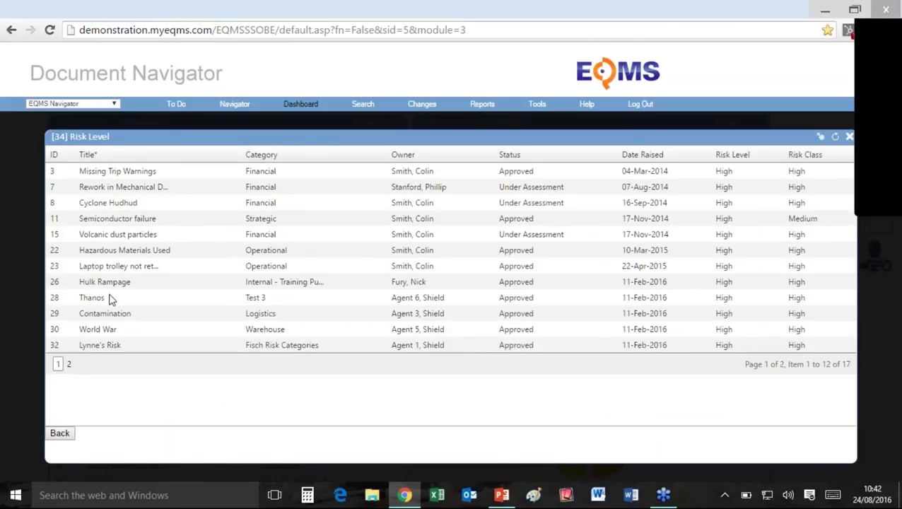
# View the Hazardous Materials Used risk record, then restore the Risk Level panel to the dashboard grid
pyautogui.doubleClick(99, 256)
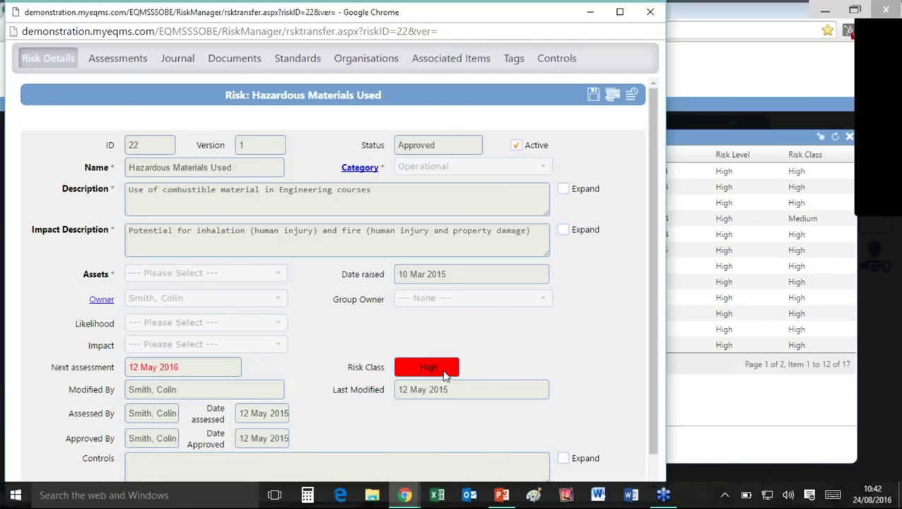
pyautogui.click(649, 12)
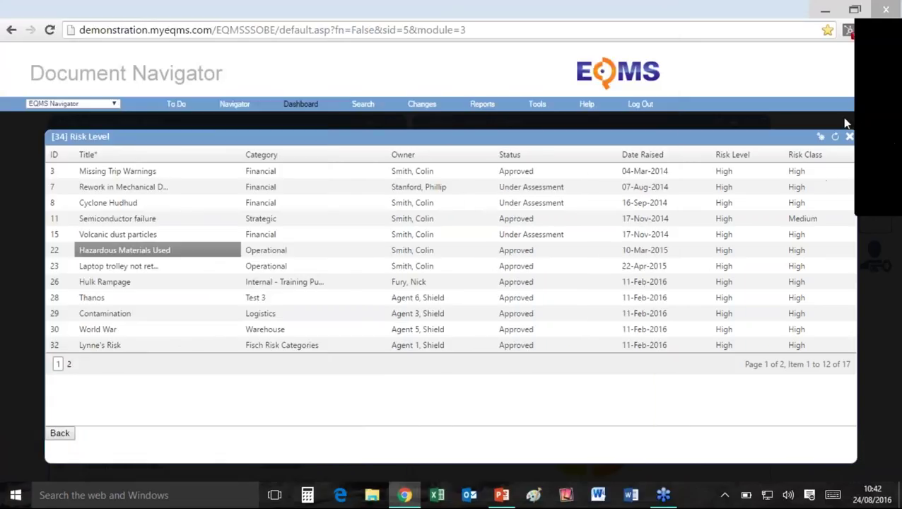
pyautogui.click(850, 135)
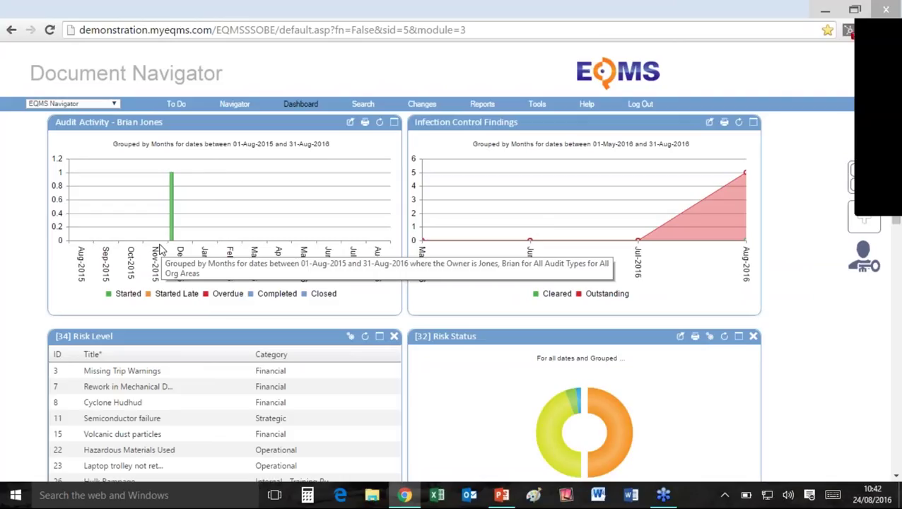
# Switch to the EQMS Risk Manager module from the module list
pyautogui.click(111, 106)
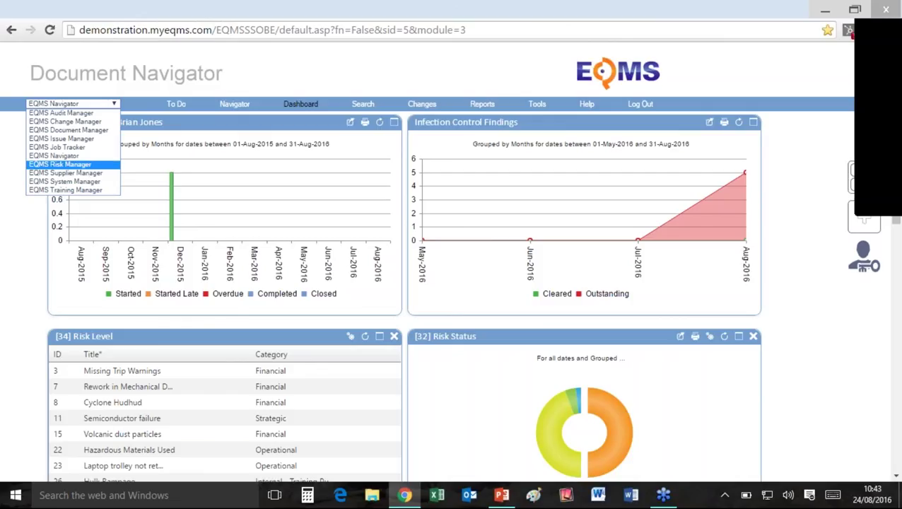
pyautogui.press('Return')
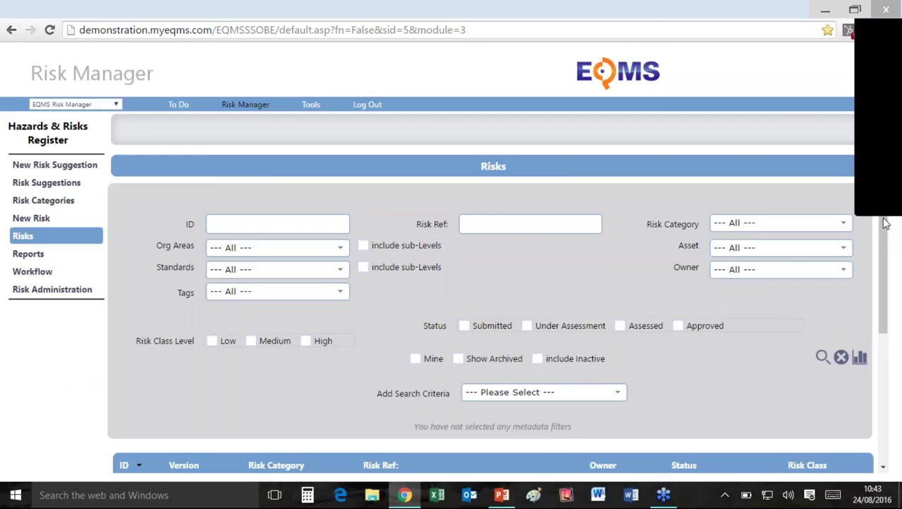
# Review the Standards, Risk Category and Asset filter options without choosing any
pyautogui.moveTo(880, 224); pyautogui.dragTo(880, 239)
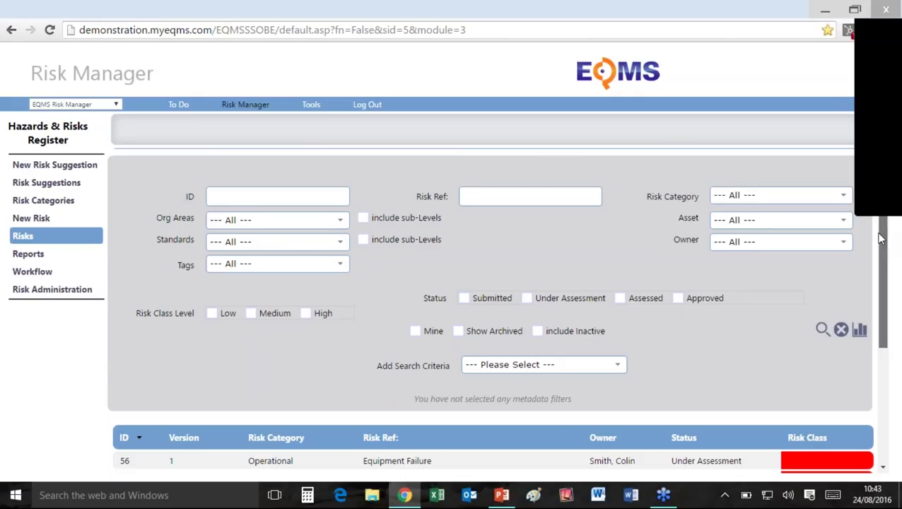
pyautogui.moveTo(881, 238); pyautogui.dragTo(899, 229)
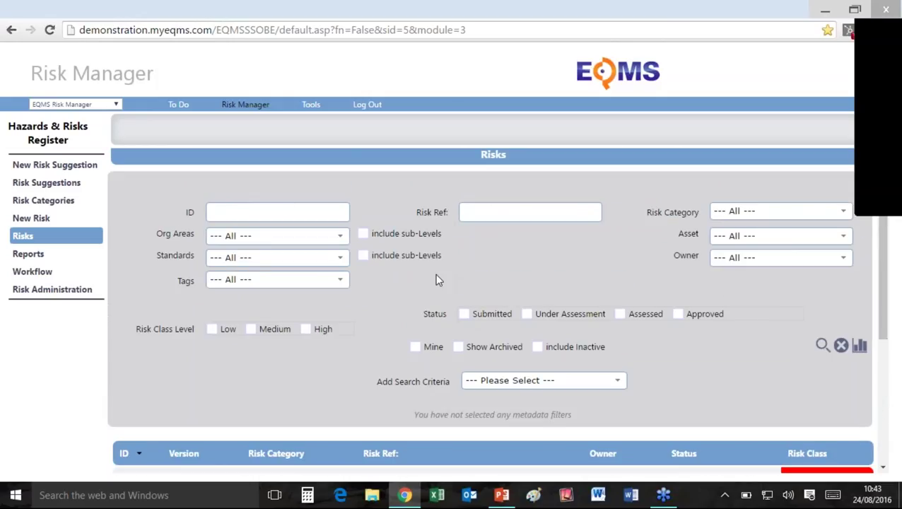
pyautogui.click(339, 257)
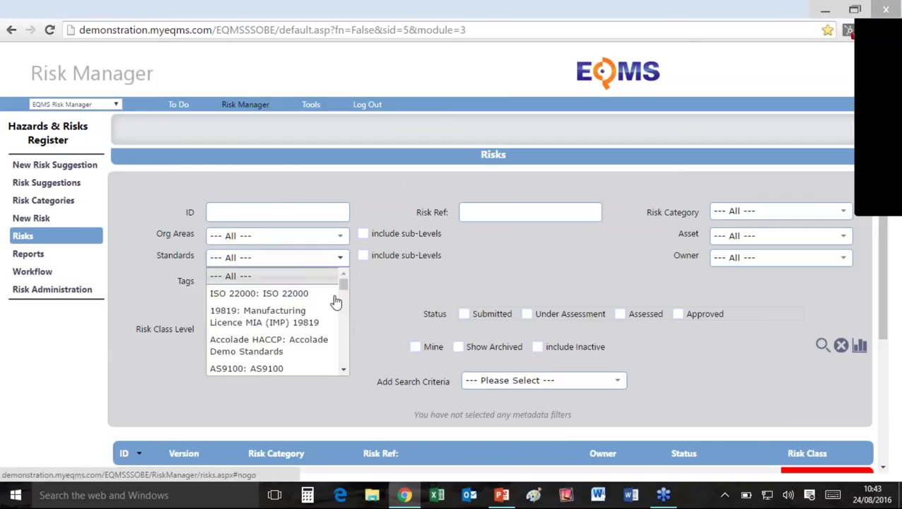
pyautogui.click(383, 281)
pyautogui.click(773, 211)
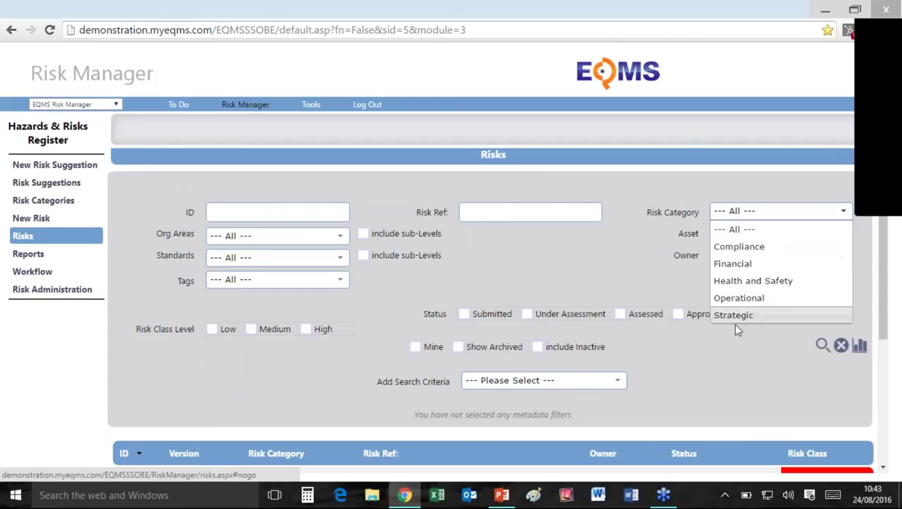
pyautogui.click(588, 285)
pyautogui.click(755, 237)
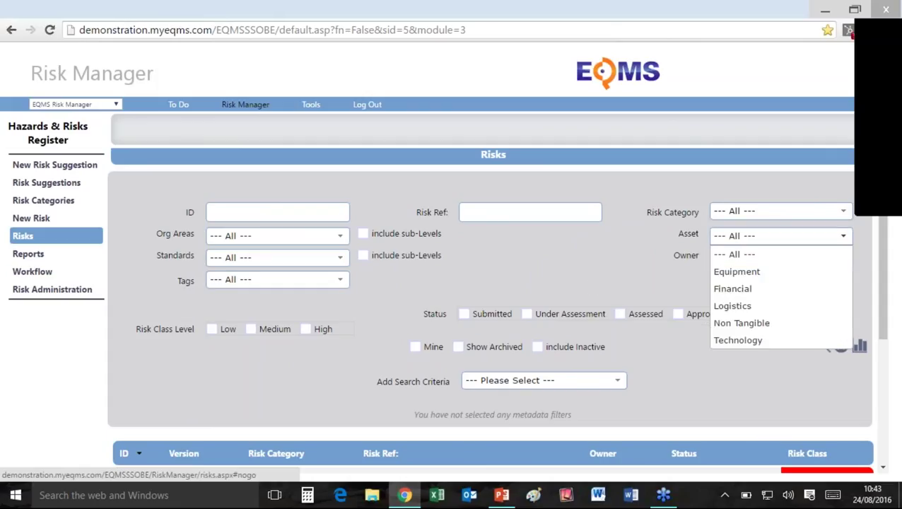
pyautogui.click(622, 276)
# Review the Owner and extra search criteria options unchanged, then scroll down to the risk results
pyautogui.click(754, 260)
pyautogui.scroll(-3, 755, 318)
pyautogui.scroll(-1, 753, 332)
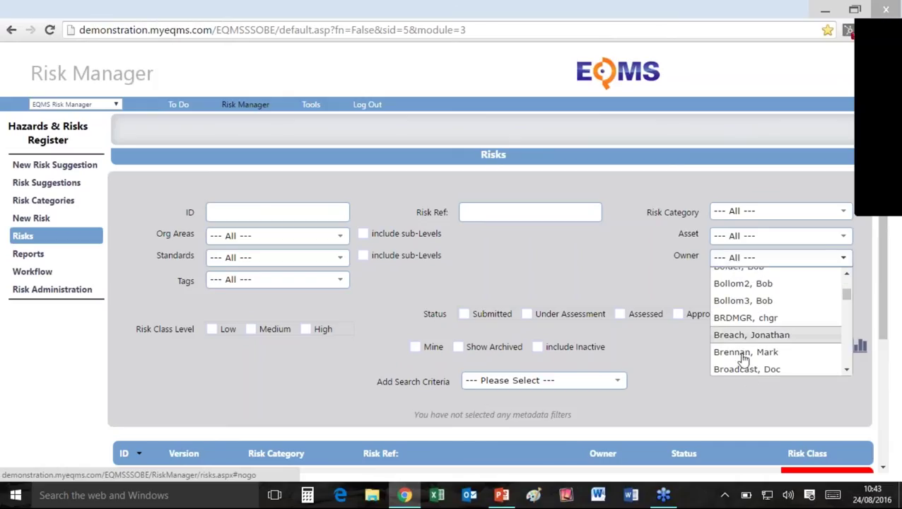
pyautogui.click(643, 275)
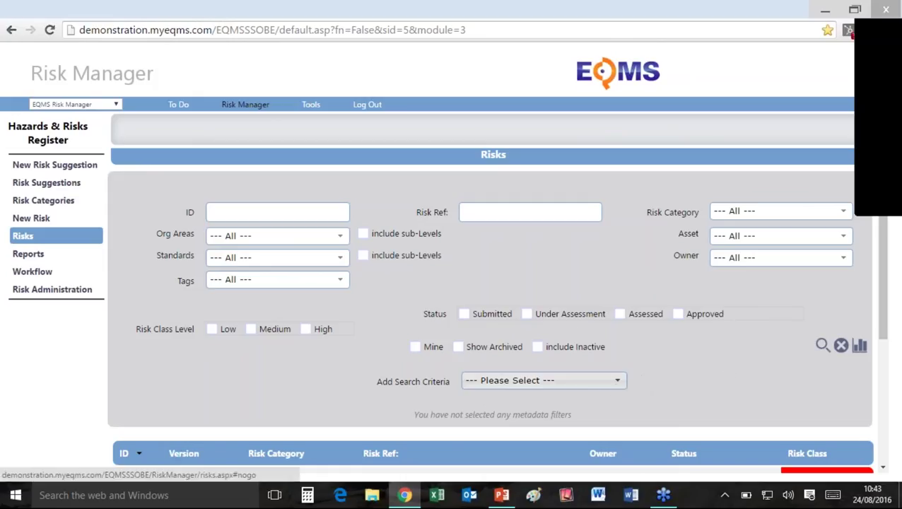
pyautogui.click(607, 380)
pyautogui.click(676, 354)
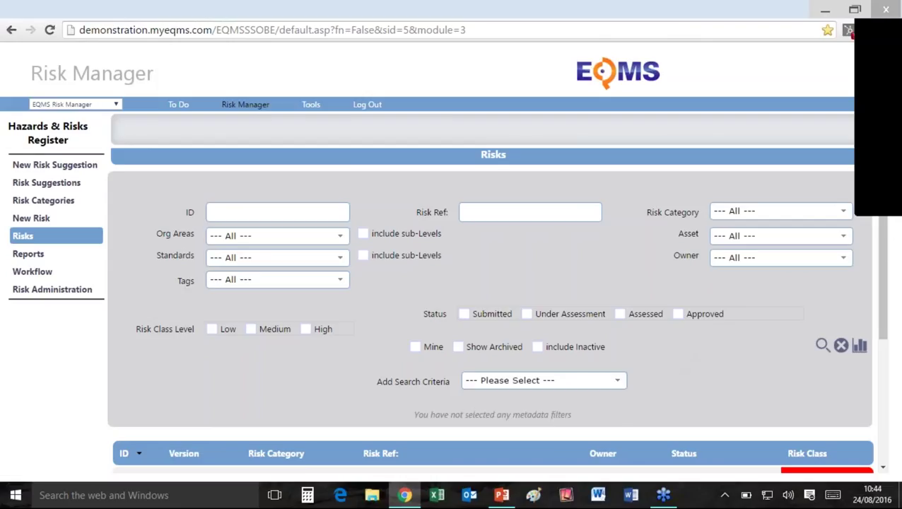
pyautogui.scroll(-3, 848, 338)
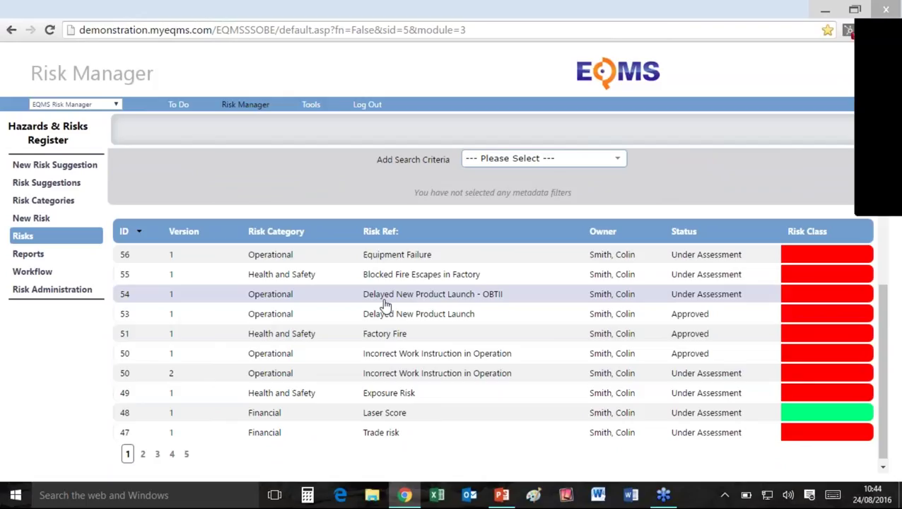
# Look through risk 54, Delayed New Product Launch - OBTII, then start a blank New Risk form
pyautogui.click(296, 301)
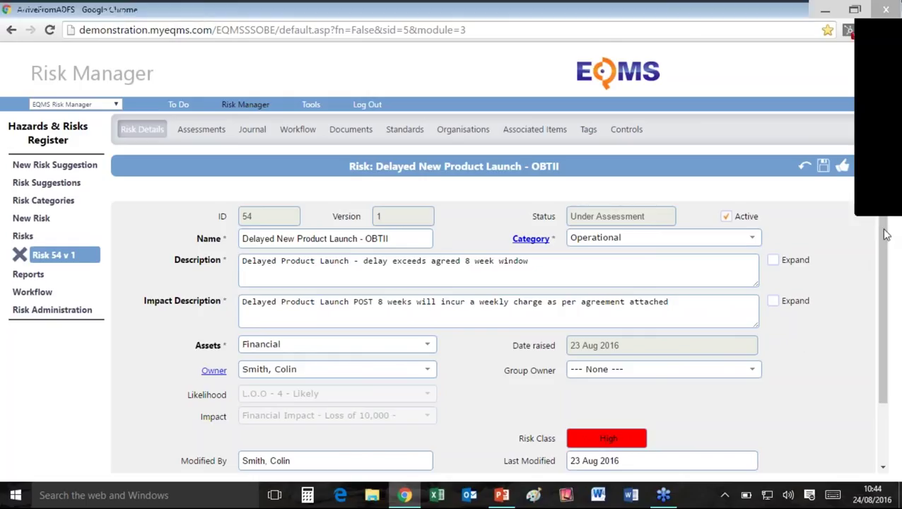
pyautogui.scroll(-1, 882, 240)
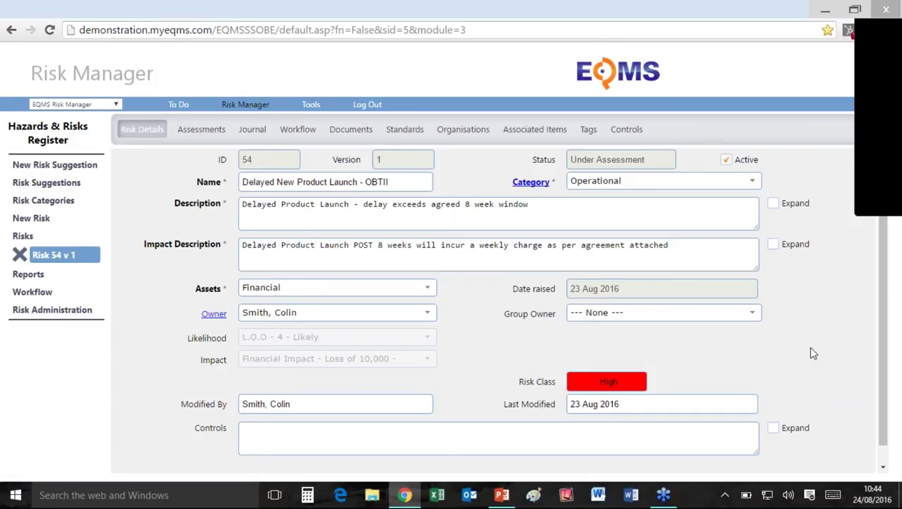
pyautogui.moveTo(880, 376); pyautogui.dragTo(884, 317)
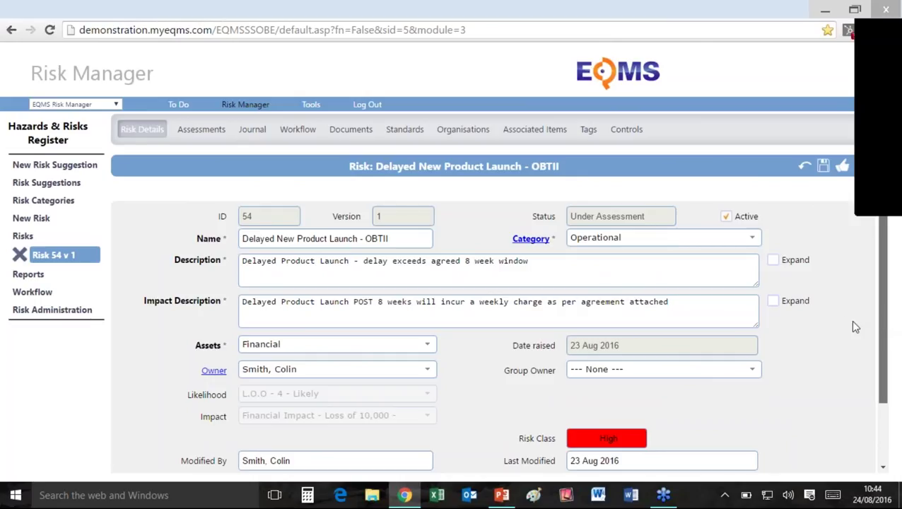
pyautogui.click(39, 220)
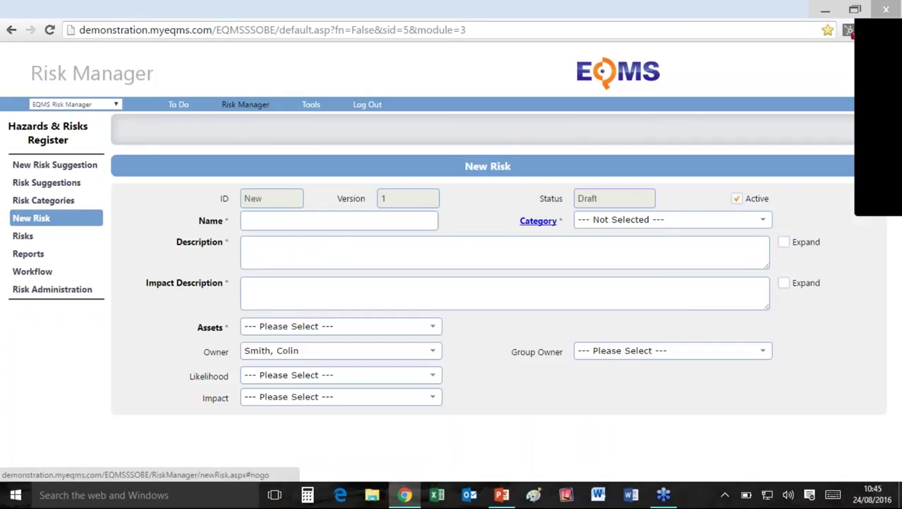
# Name the risk 'Incorrect Work Instruction in Operation' using the autocomplete suggestion
pyautogui.click(297, 221)
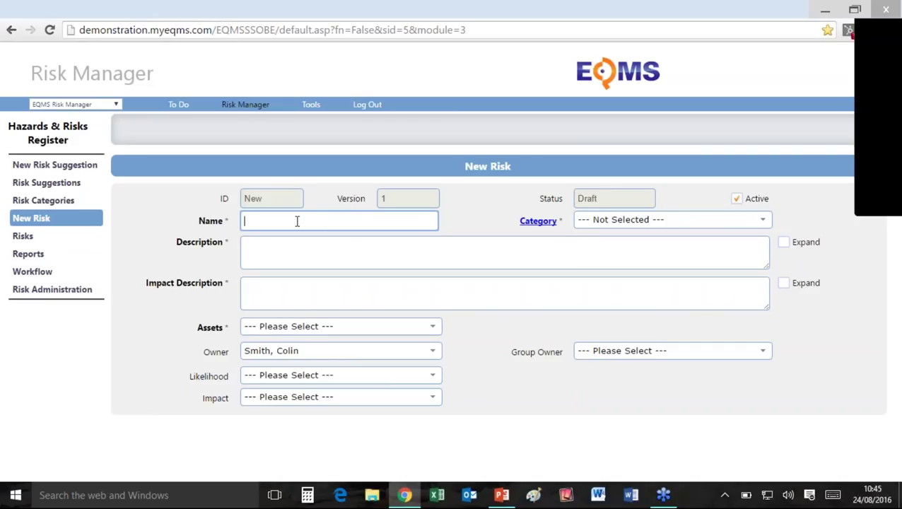
pyautogui.write('Incorrec')
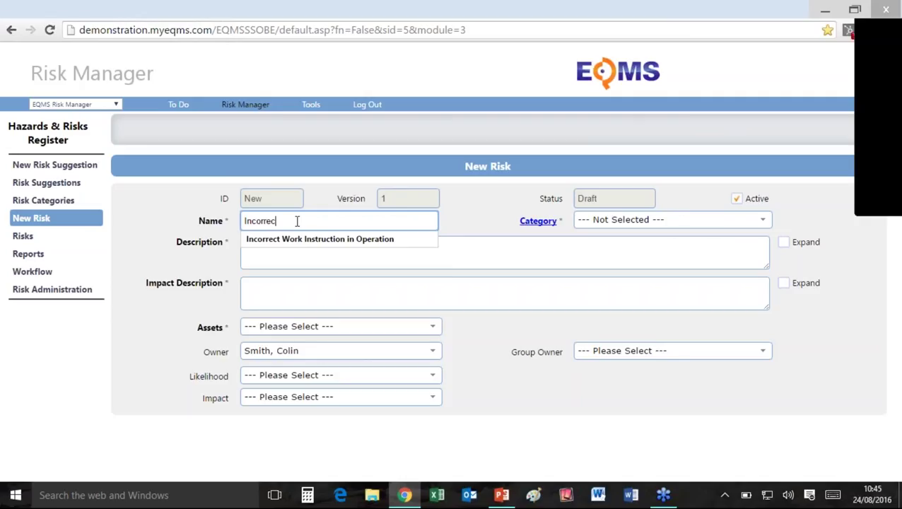
pyautogui.press('Down')
pyautogui.press('Return')
pyautogui.press('Tab')
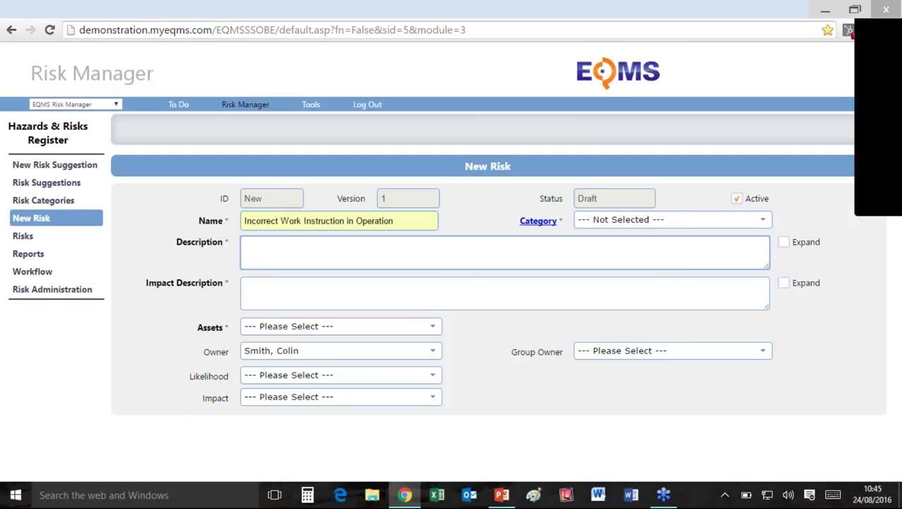
# Copy the risk name into Description and enter 'Potential threat' as the impact description
pyautogui.moveTo(391, 220); pyautogui.dragTo(212, 229)
pyautogui.hotkey('ctrl', 'c')
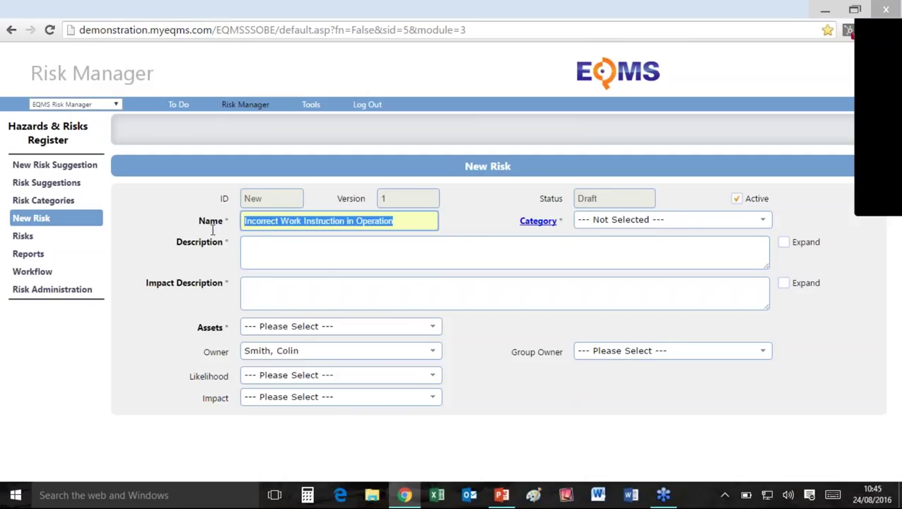
pyautogui.click(256, 241)
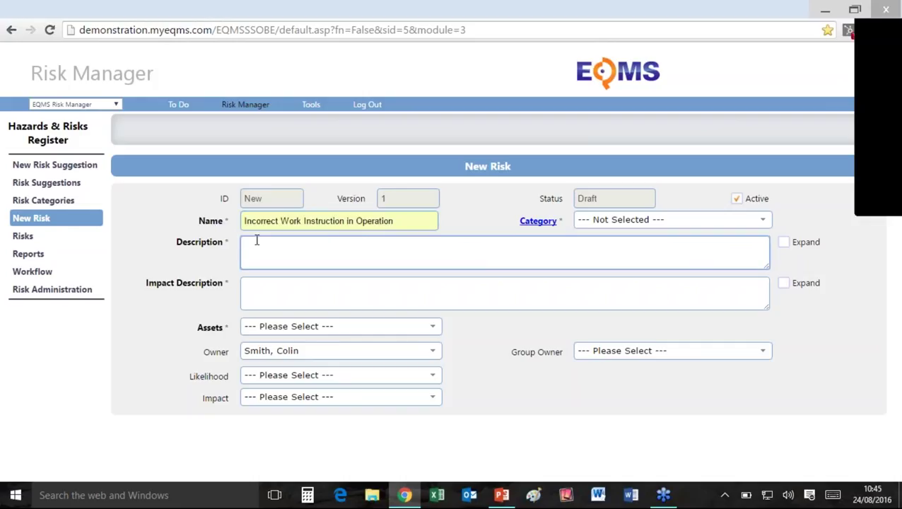
pyautogui.hotkey('ctrl', 'v')
pyautogui.click(264, 295)
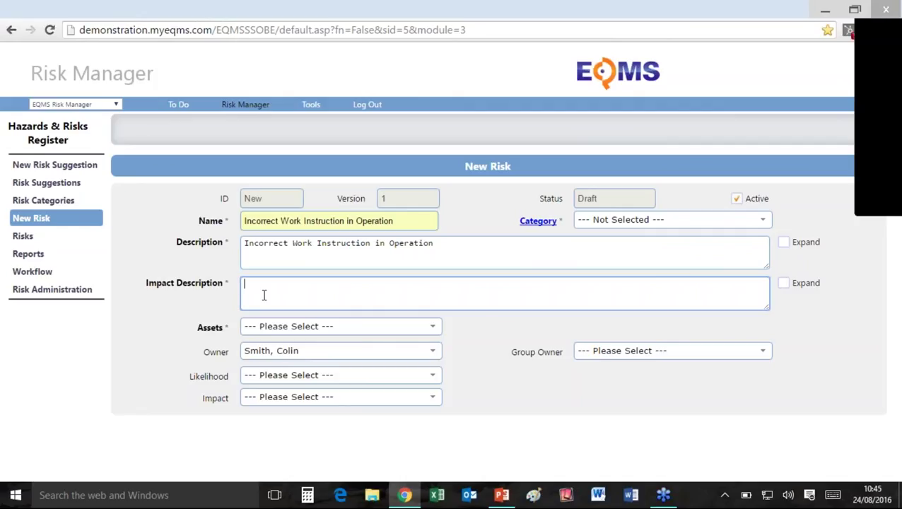
pyautogui.write('Potential threat')
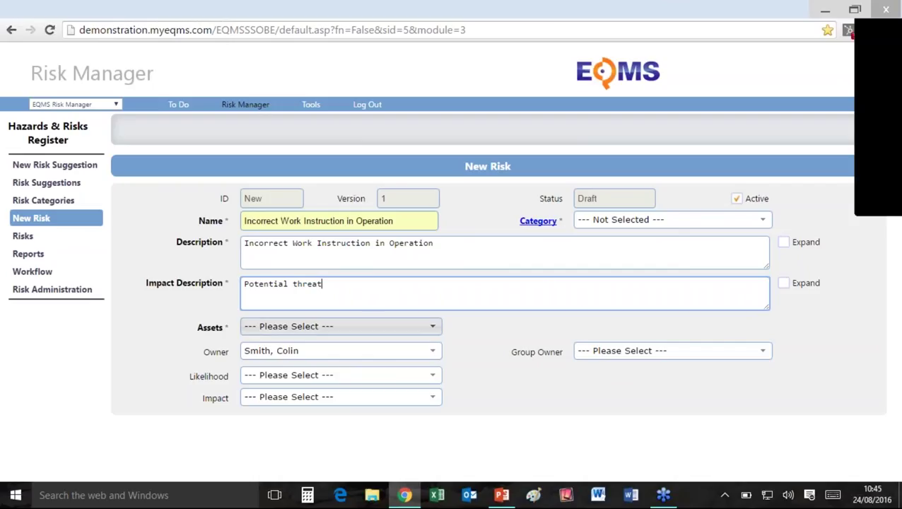
pyautogui.click(433, 328)
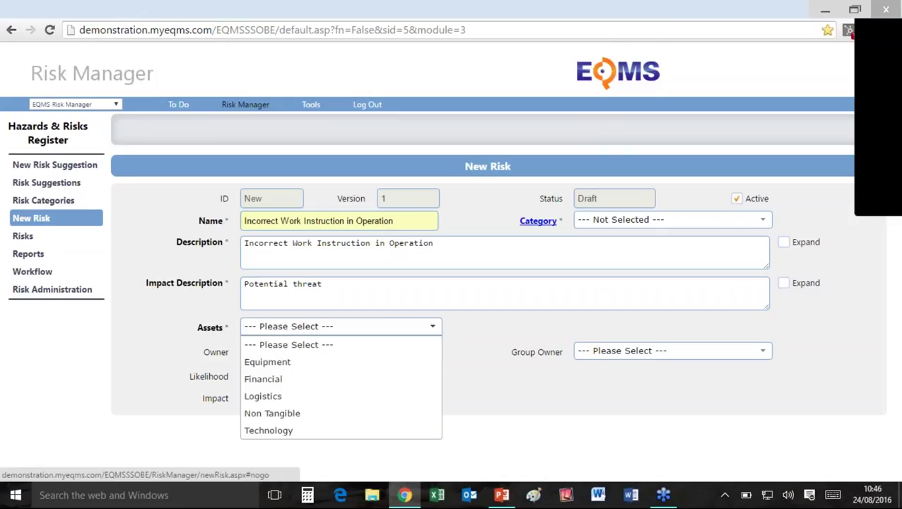
# Set the risk category to Operational and the assets to Financial
pyautogui.click(383, 326)
pyautogui.click(761, 222)
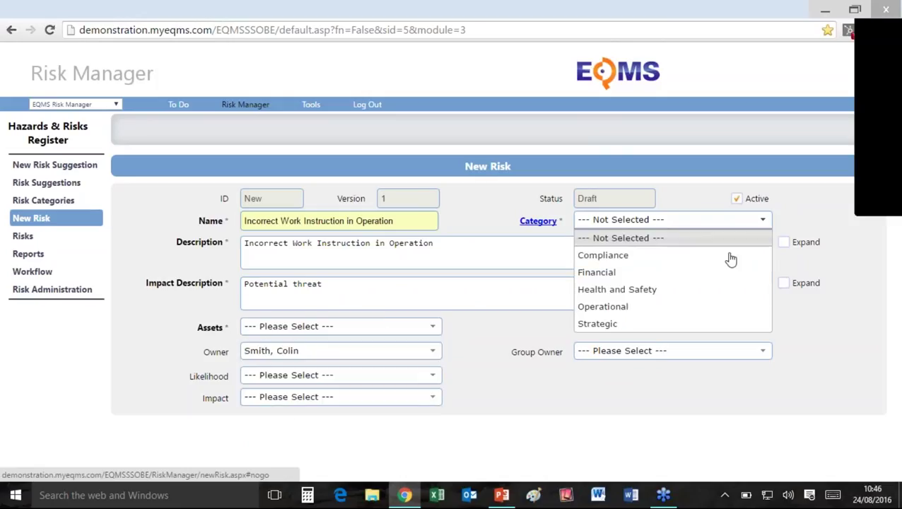
pyautogui.click(636, 308)
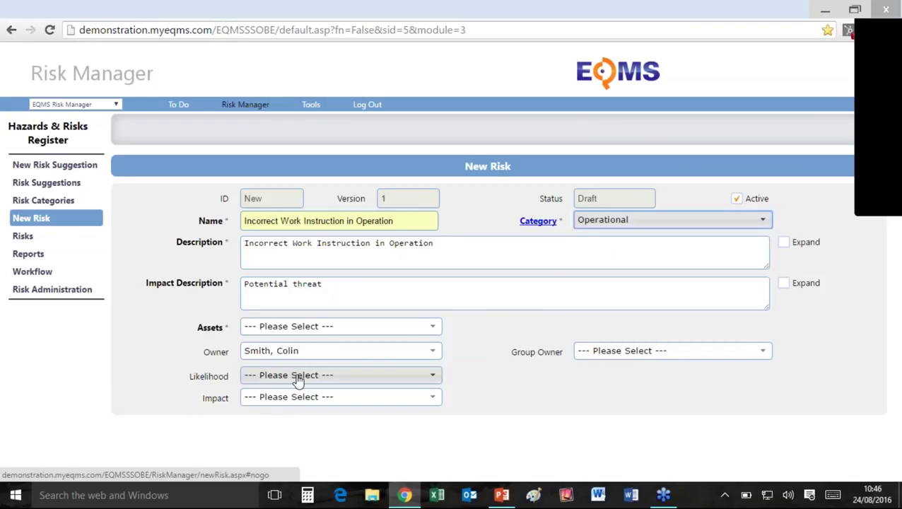
pyautogui.click(311, 331)
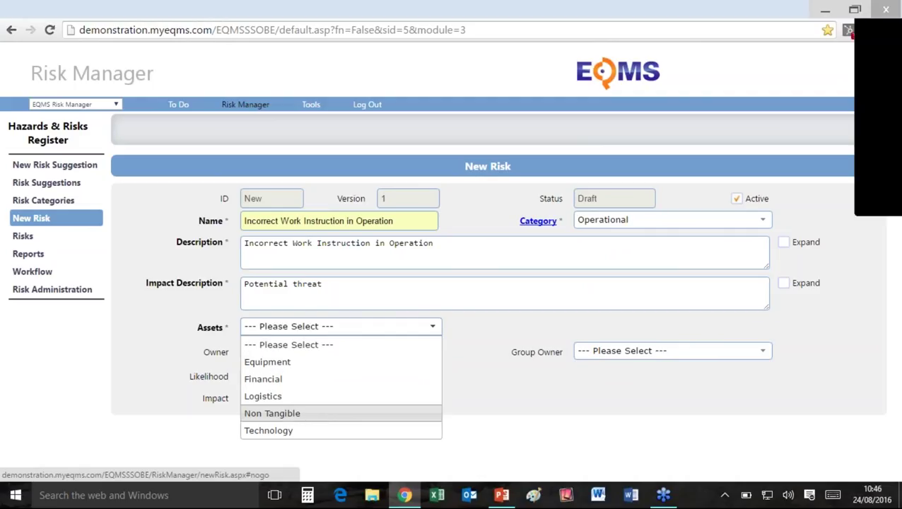
pyautogui.click(292, 381)
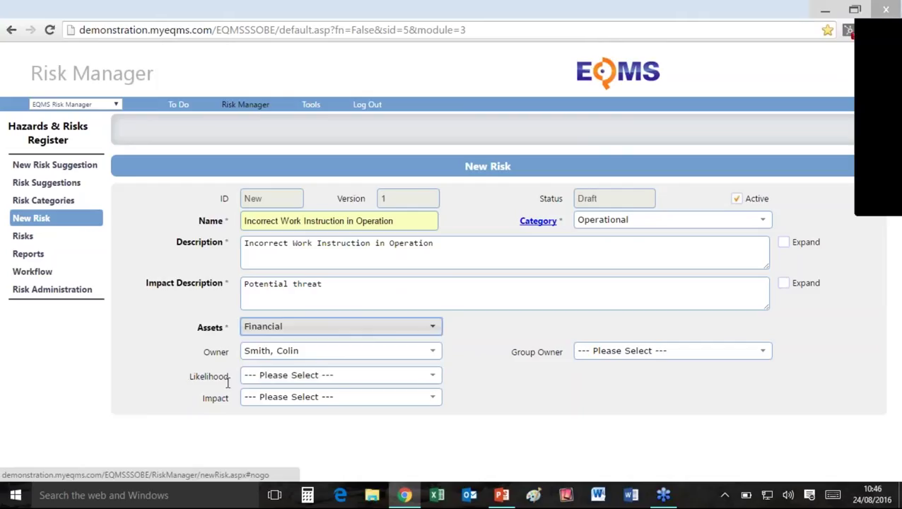
# Set likelihood L.O.O - 3 - Possible and impact Financial loss of 10,000 - 100,000, then save
pyautogui.click(396, 376)
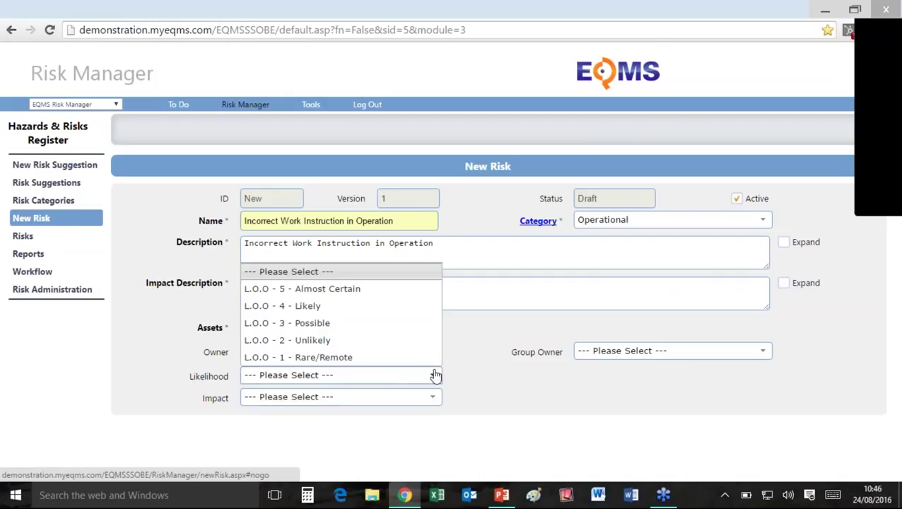
pyautogui.click(316, 329)
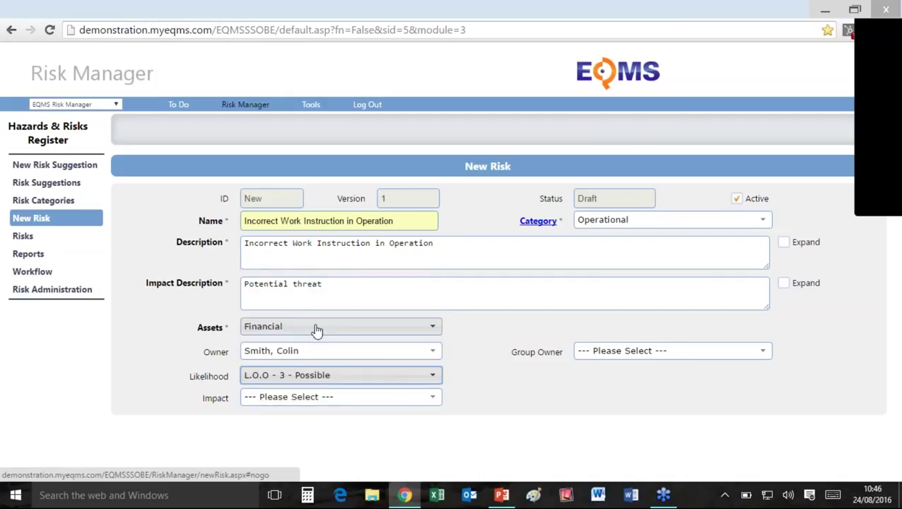
pyautogui.click(437, 400)
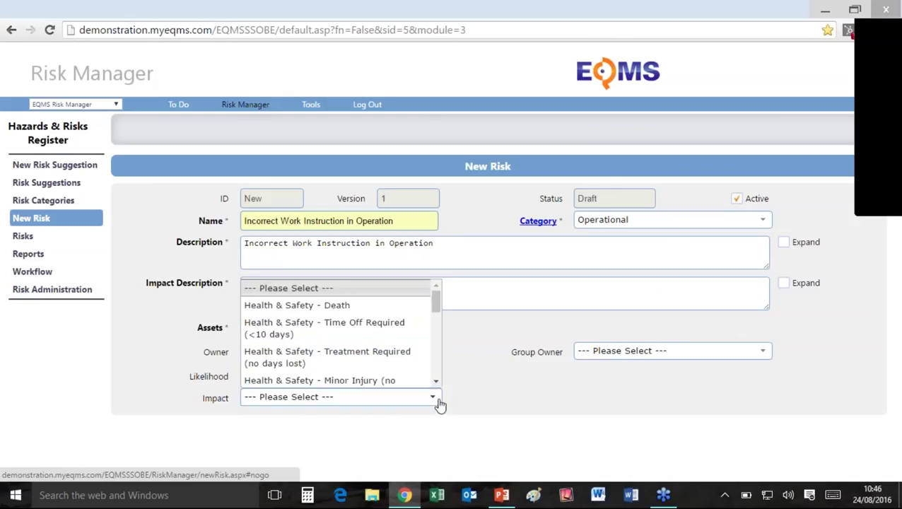
pyautogui.moveTo(435, 303); pyautogui.dragTo(431, 327)
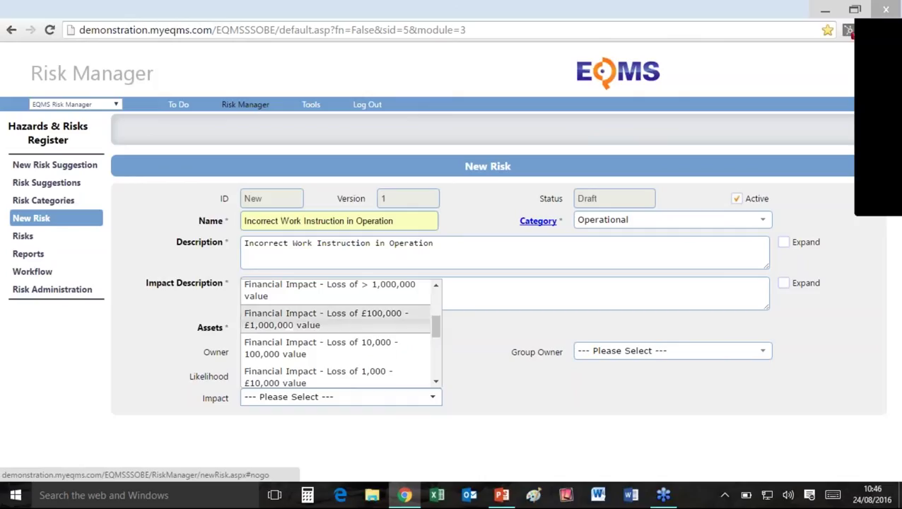
pyautogui.click(300, 351)
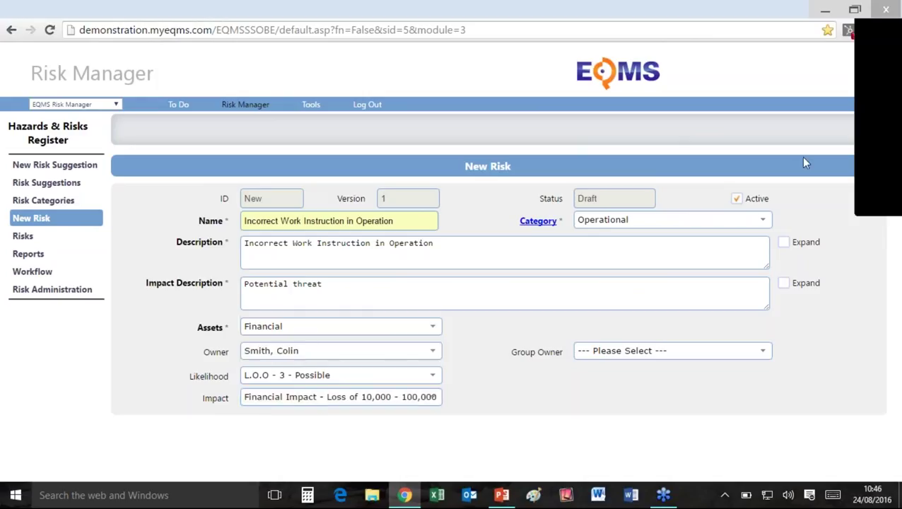
pyautogui.click(869, 169)
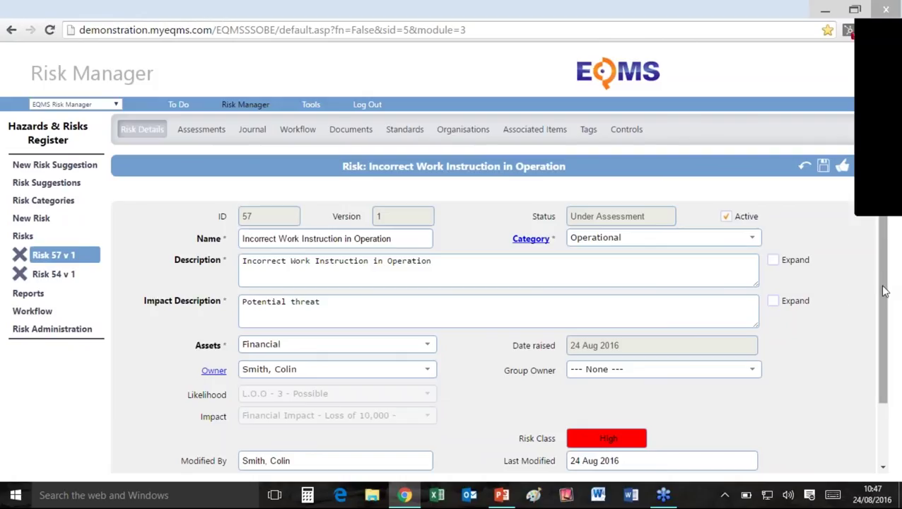
# Scroll through the saved risk 57's details, showing High risk class and empty Controls
pyautogui.scroll(-2, 875, 349)
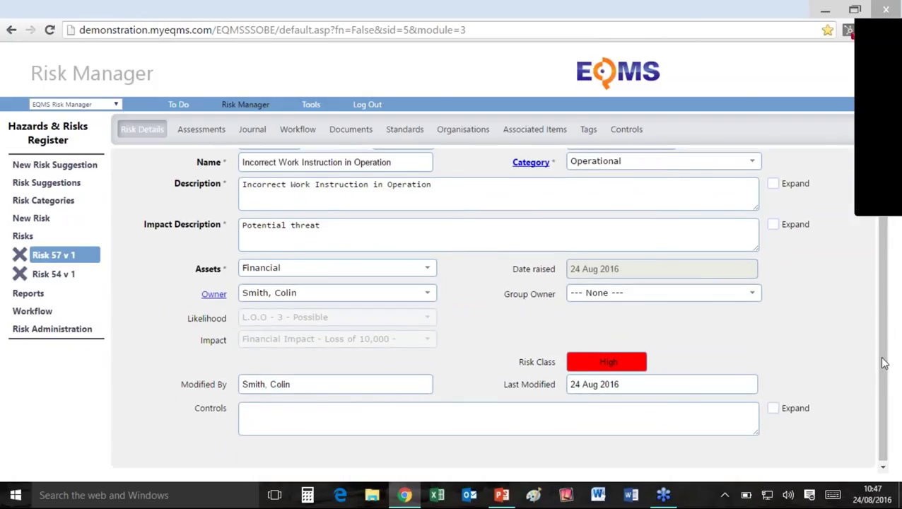
pyautogui.scroll(2, 882, 361)
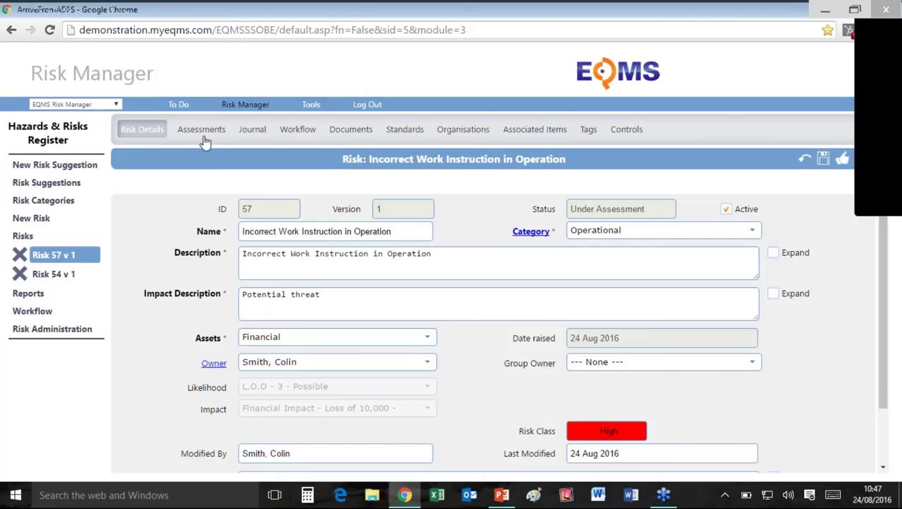
# Check risk 57's Journal and Documents, then open its Standards page listing unlinked standards like ISO 22000
pyautogui.click(254, 132)
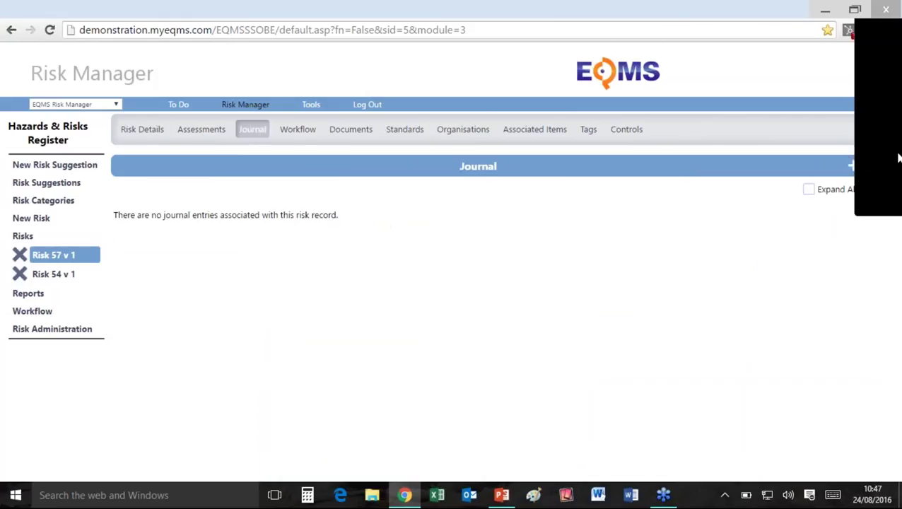
pyautogui.click(841, 162)
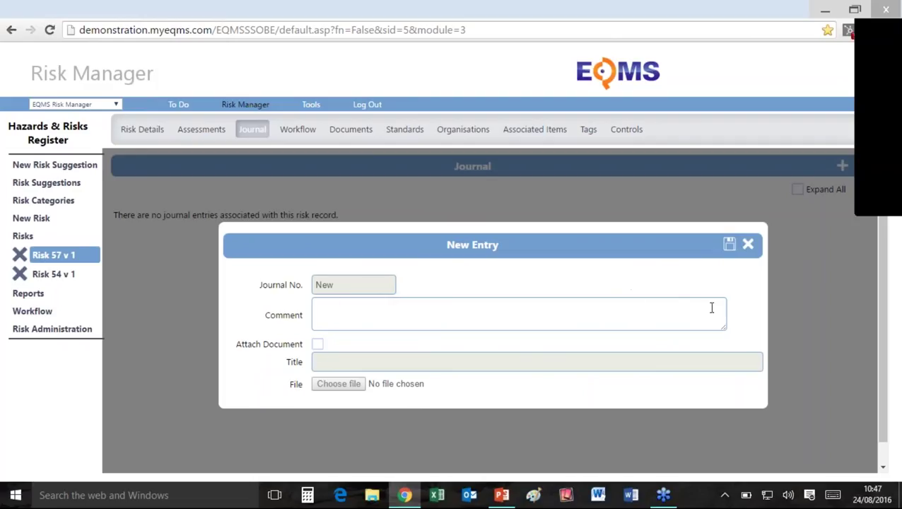
pyautogui.click(749, 244)
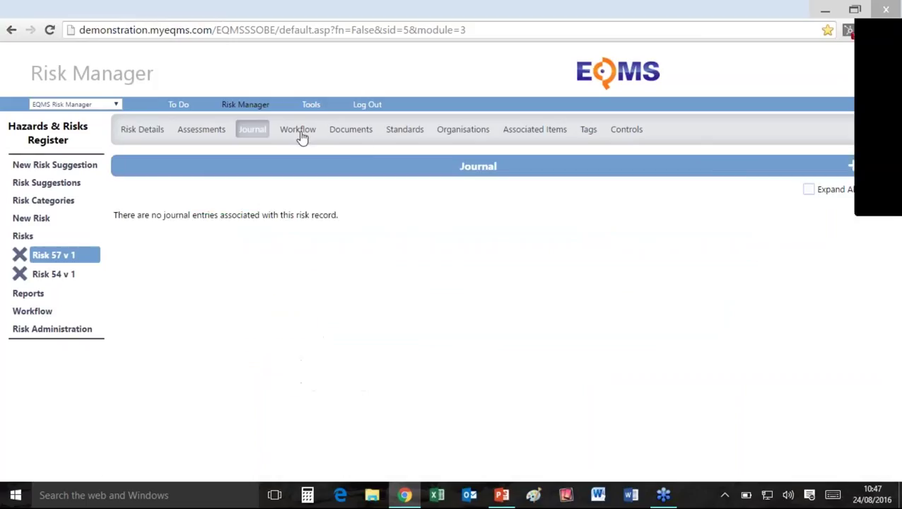
pyautogui.click(359, 138)
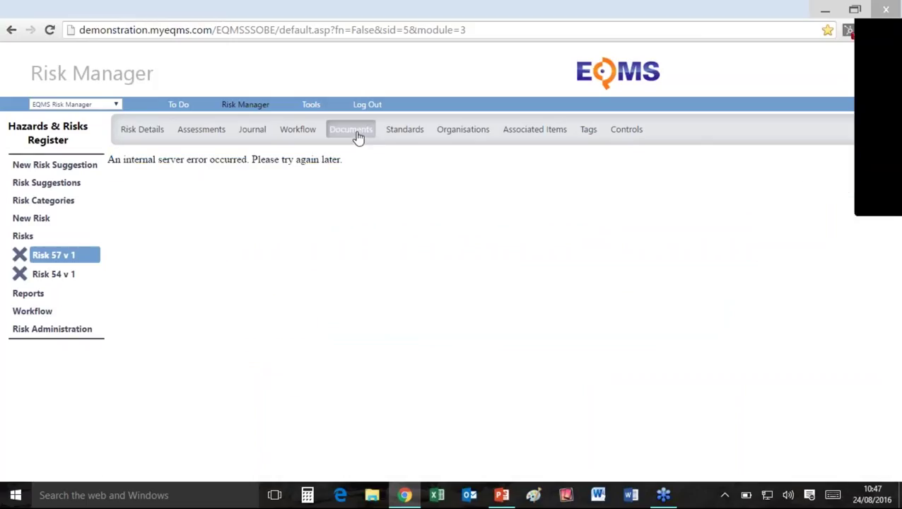
pyautogui.click(404, 129)
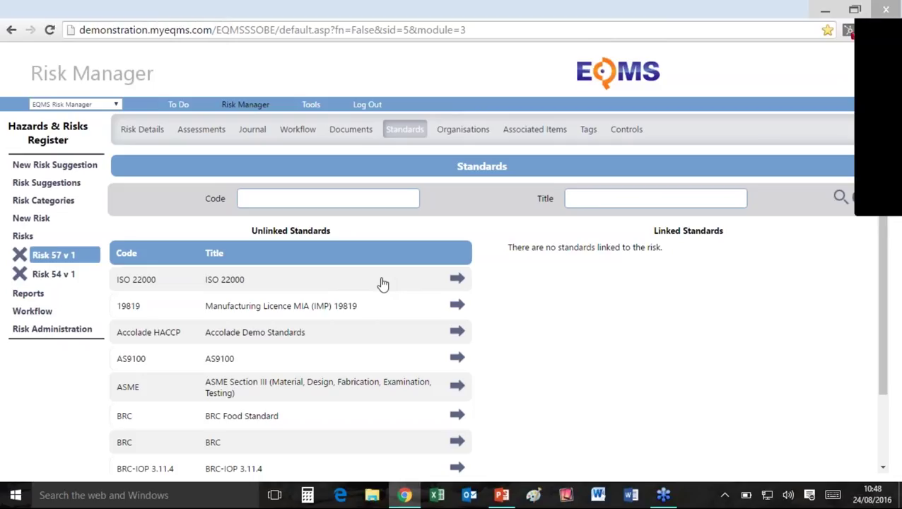
# Link ISO 22000 and AS9100 to risk 57, then show its Organisations and Associated Items
pyautogui.click(453, 280)
pyautogui.click(456, 331)
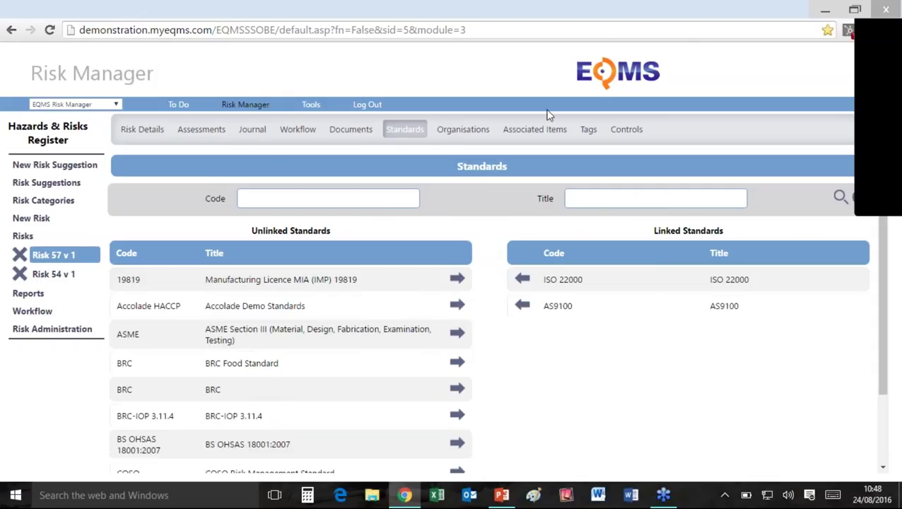
pyautogui.click(473, 134)
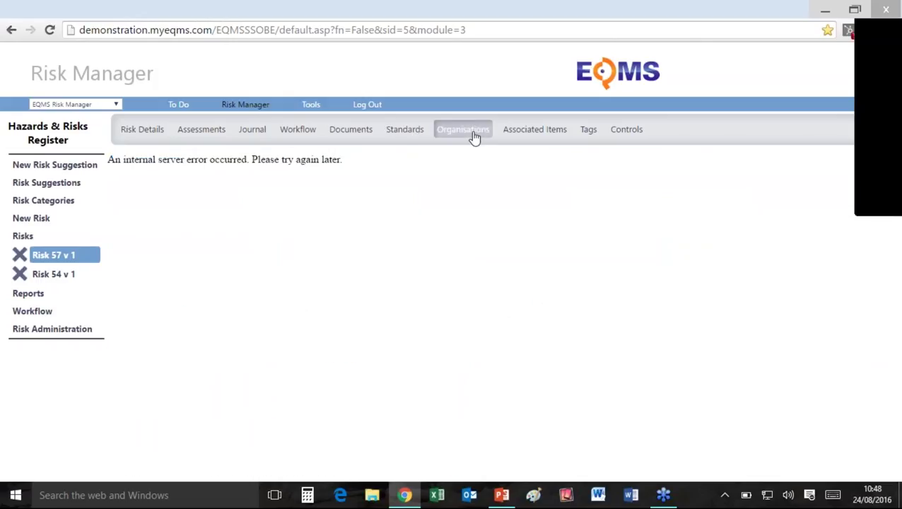
pyautogui.click(528, 132)
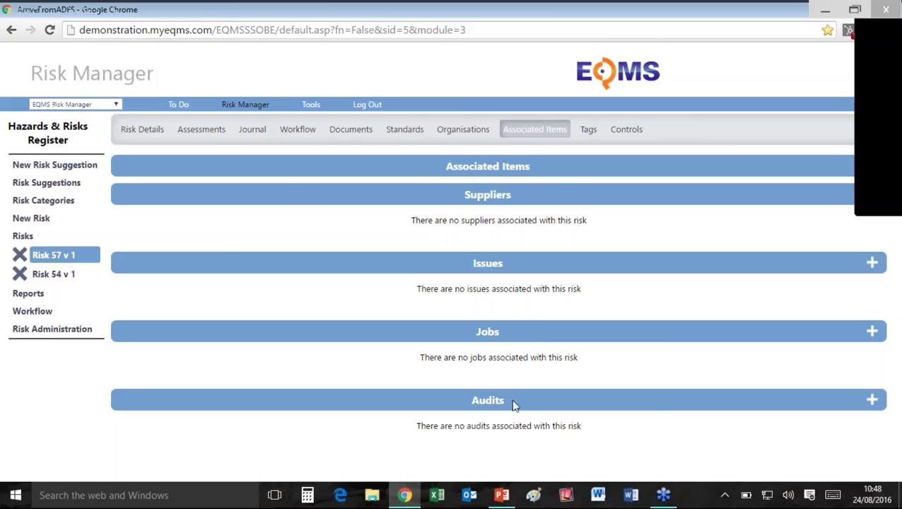
# Start adding an audit and review the questionnaire of audit 13, Internal Audit
pyautogui.click(873, 400)
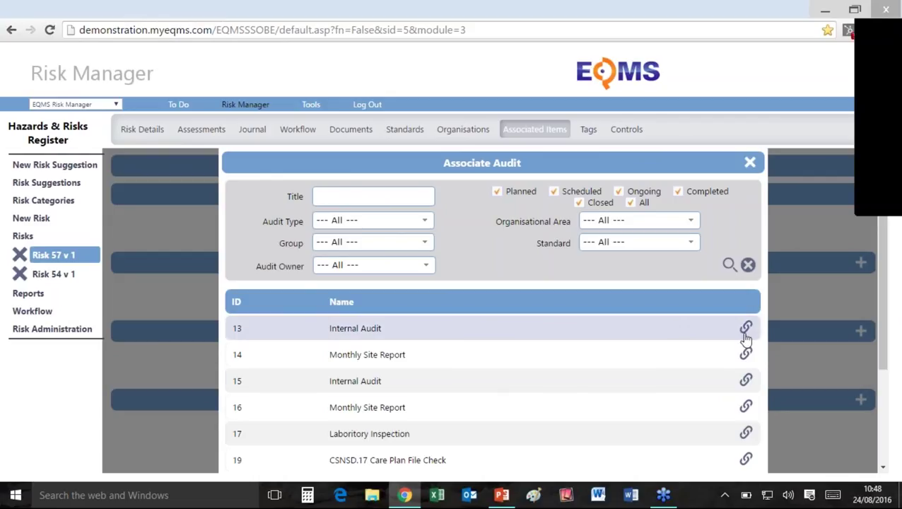
pyautogui.click(354, 328)
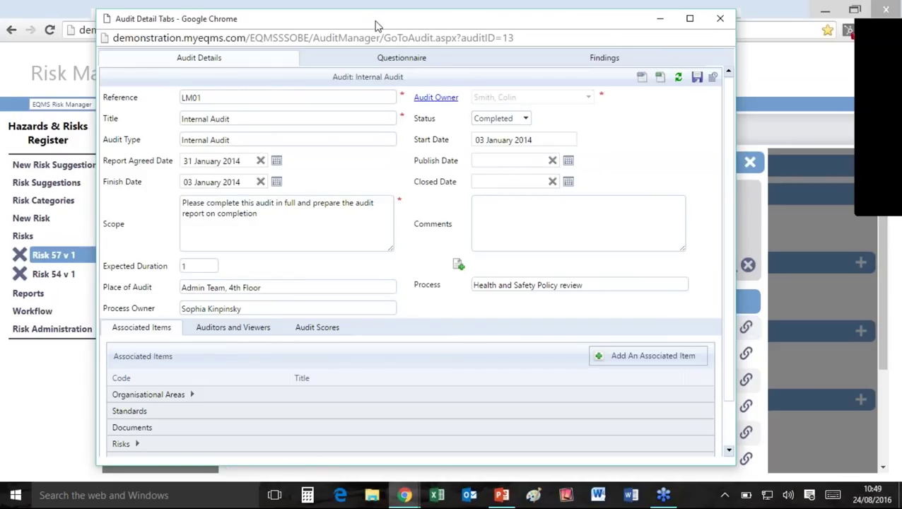
pyautogui.click(385, 59)
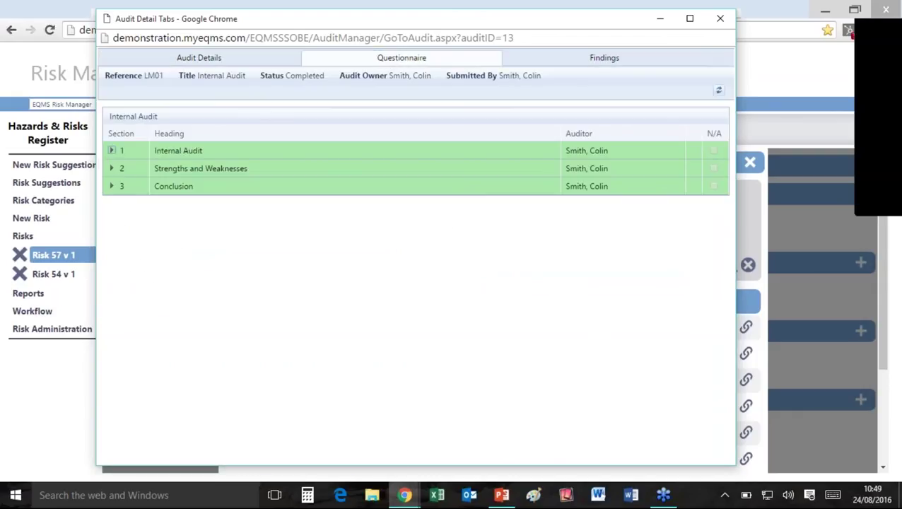
pyautogui.click(111, 150)
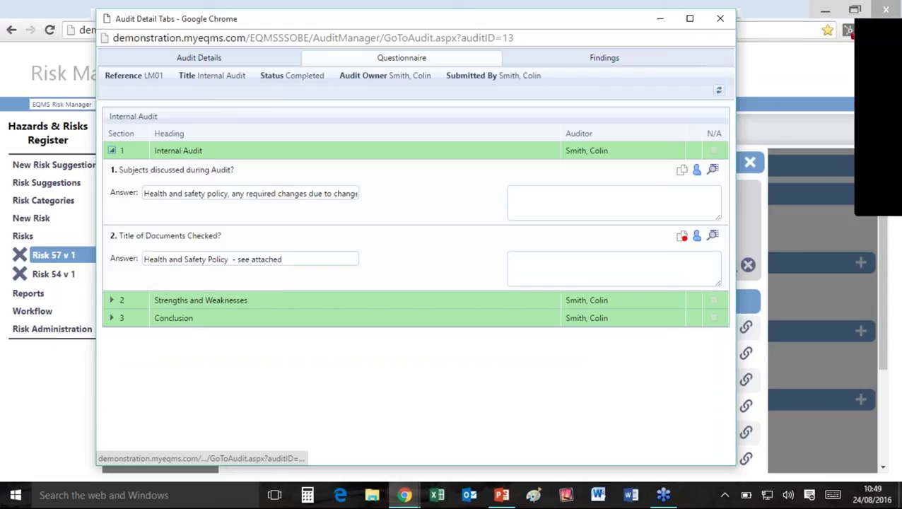
pyautogui.click(720, 18)
# Link audit 13 to the risk, dismiss the confirmation and check the Audits list
pyautogui.click(745, 328)
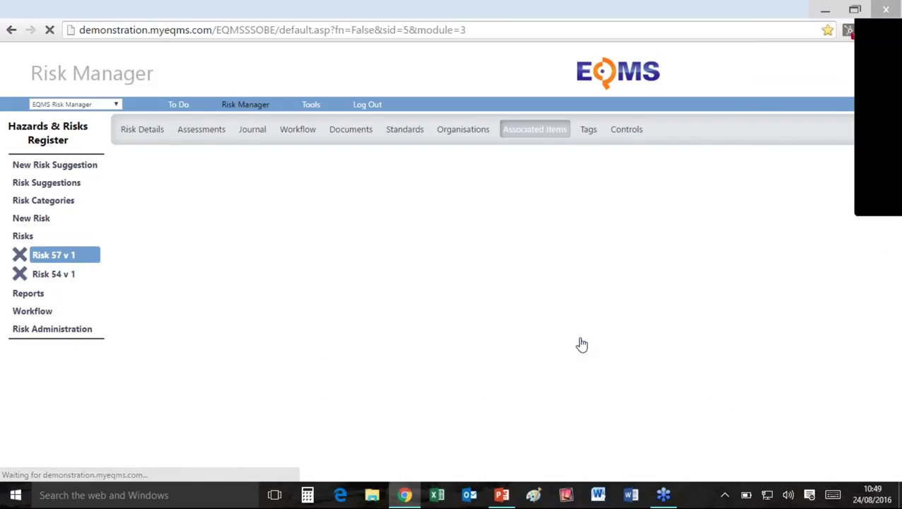
pyautogui.click(558, 108)
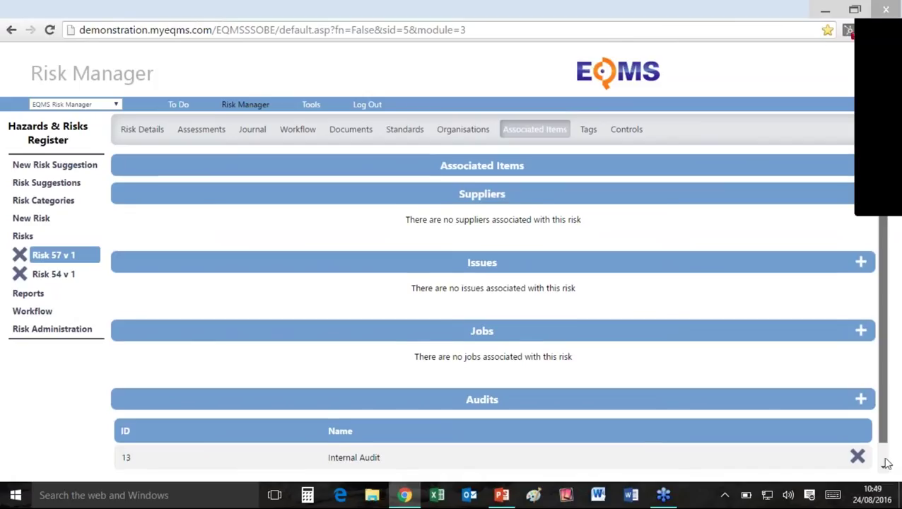
pyautogui.scroll(-1, 888, 403)
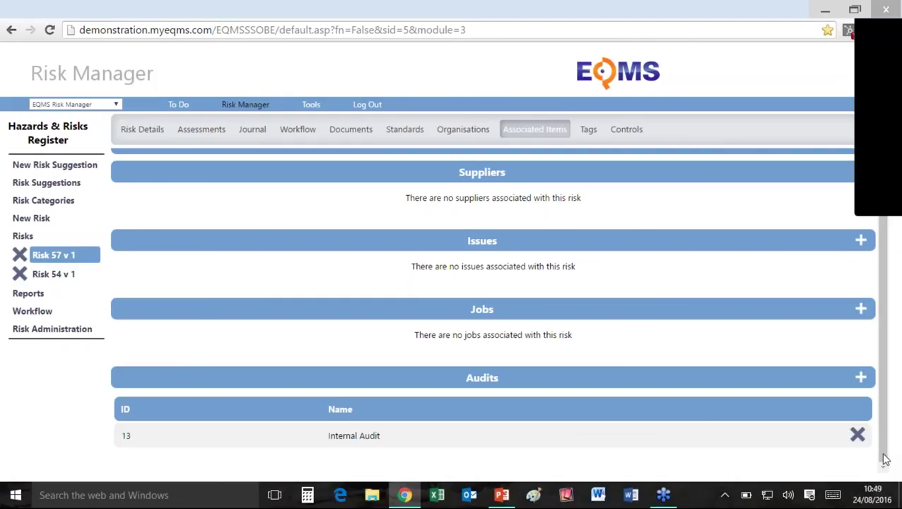
pyautogui.scroll(1, 875, 373)
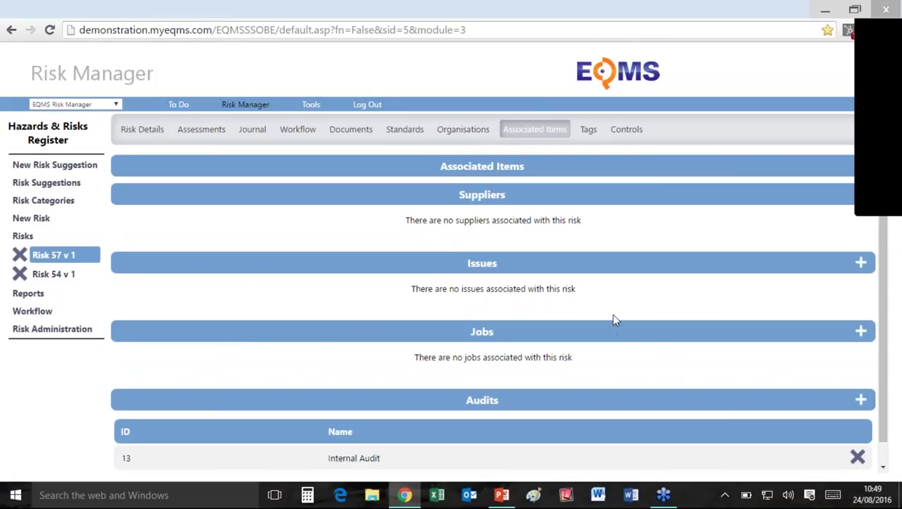
# Review the Procedural / WI Review Periods control's 70-day review period, closing without changes
pyautogui.click(626, 131)
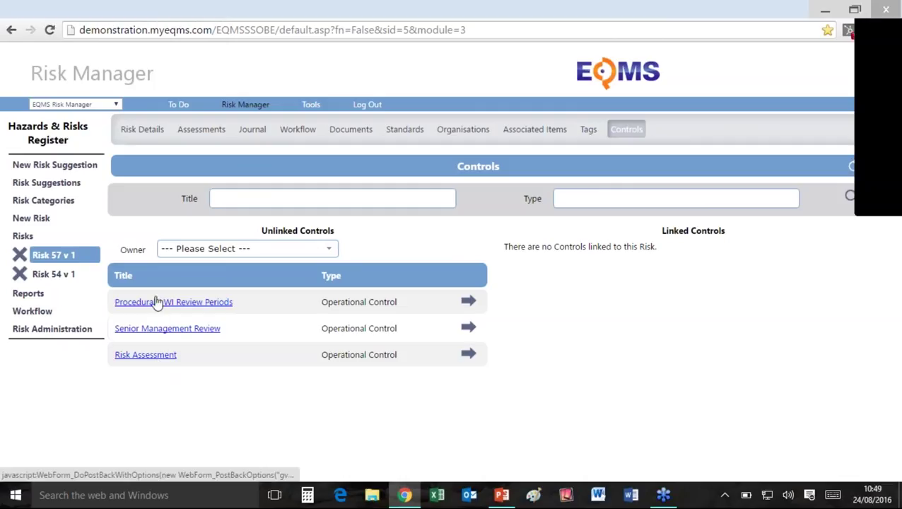
pyautogui.click(199, 304)
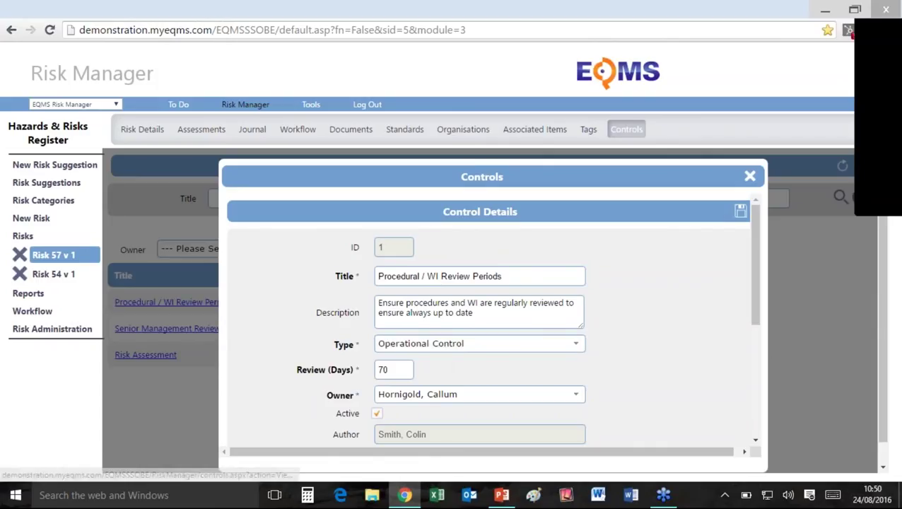
pyautogui.moveTo(405, 369); pyautogui.dragTo(367, 369)
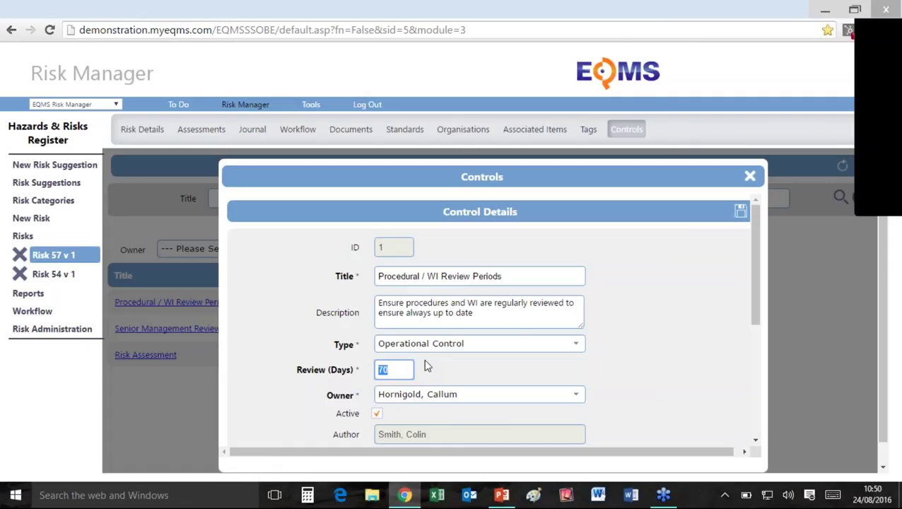
pyautogui.press('End')
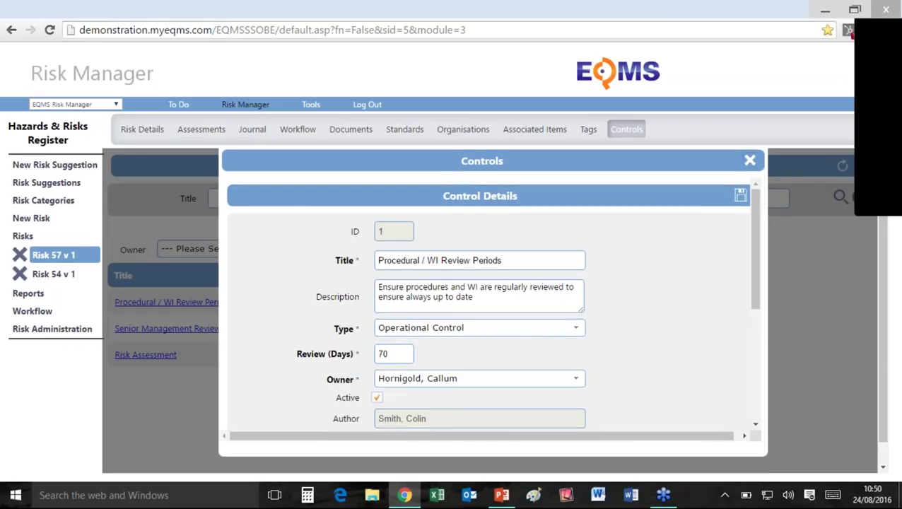
pyautogui.click(749, 161)
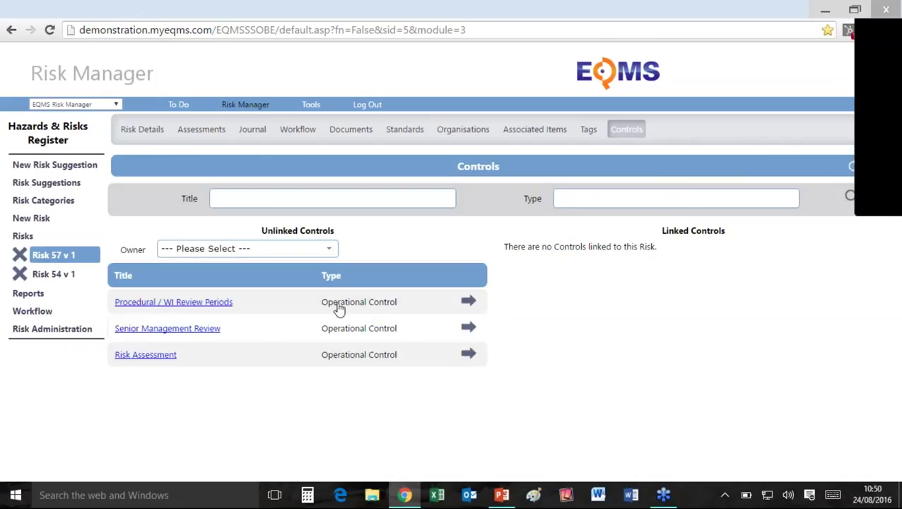
# Assign an owner and link the Procedural / WI Review Periods control to risk 57
pyautogui.click(467, 304)
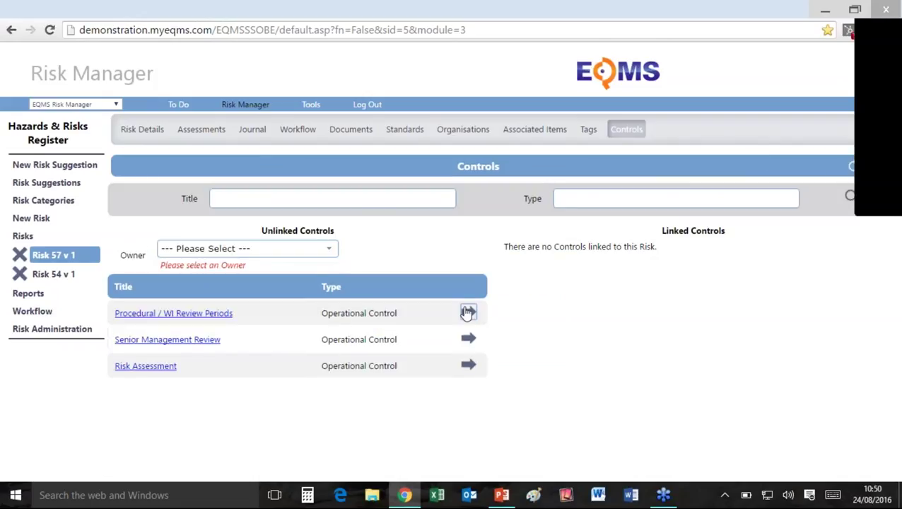
pyautogui.click(262, 249)
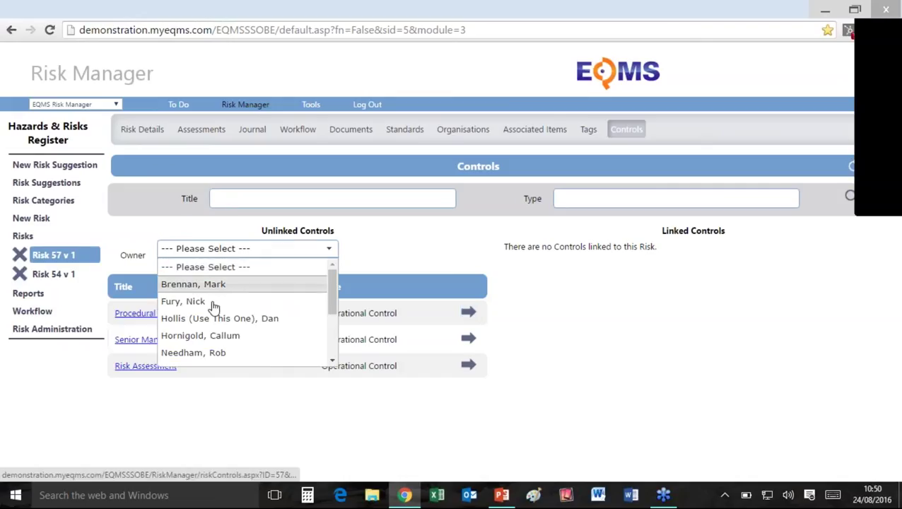
pyautogui.click(214, 336)
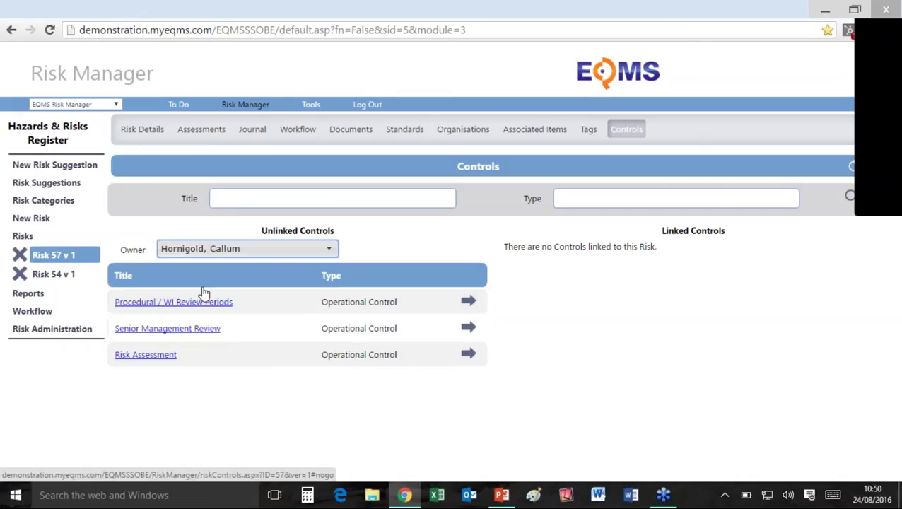
pyautogui.click(469, 303)
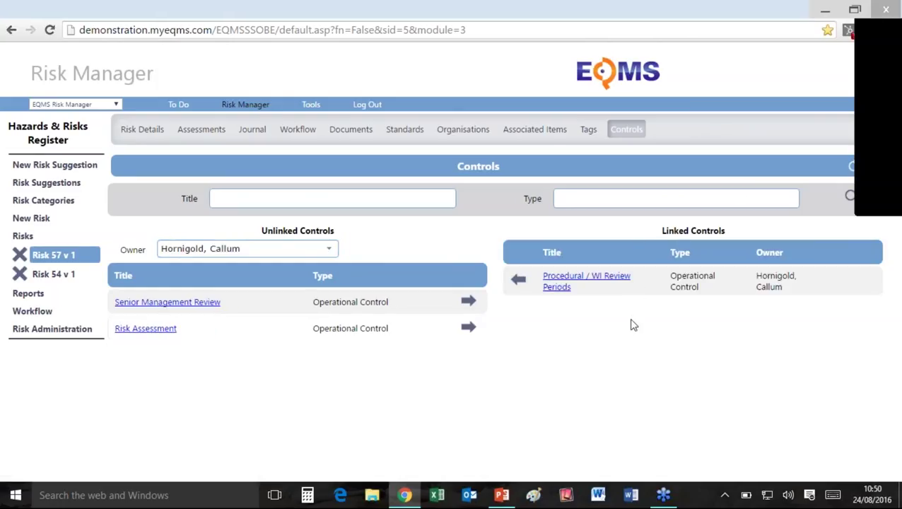
pyautogui.click(136, 134)
# Refresh risk 57's details page and open the Reports list from the sidebar
pyautogui.click(837, 161)
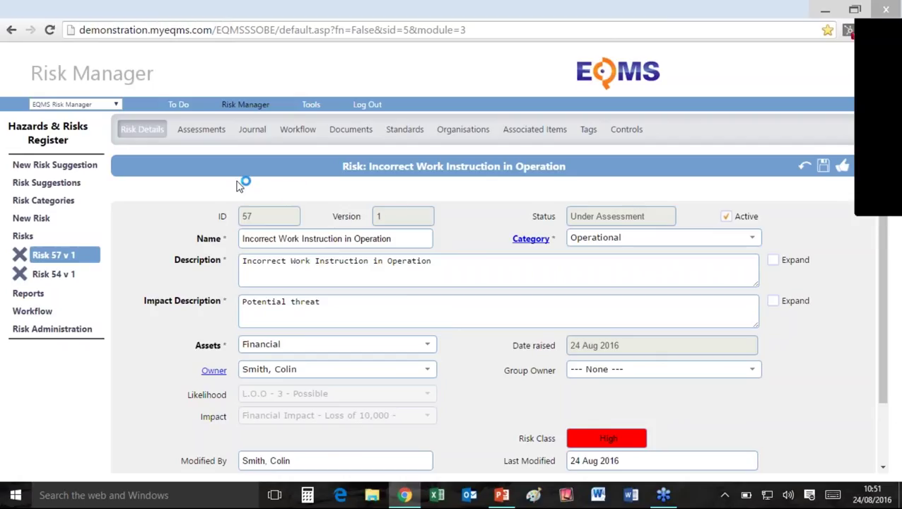
pyautogui.click(27, 294)
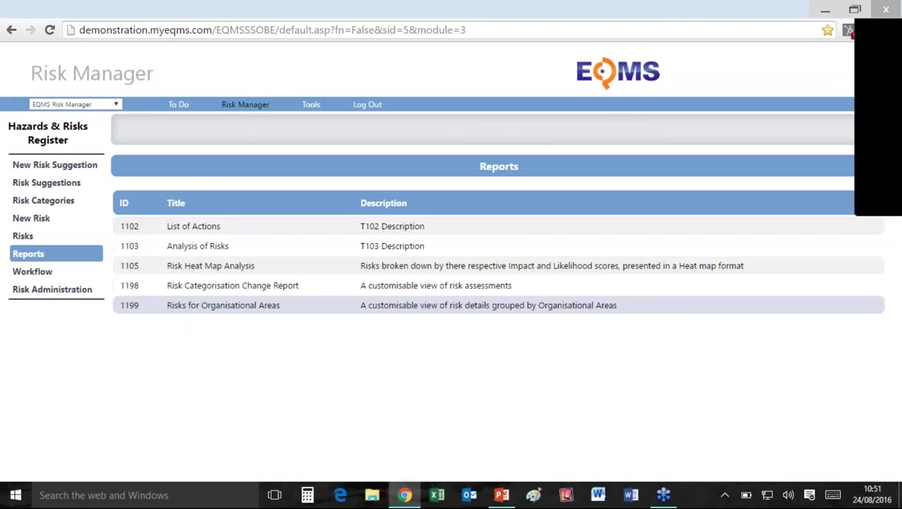
# Open report 1105 Risk Heat Map Analysis with Standards left at All and browse the results
pyautogui.click(176, 271)
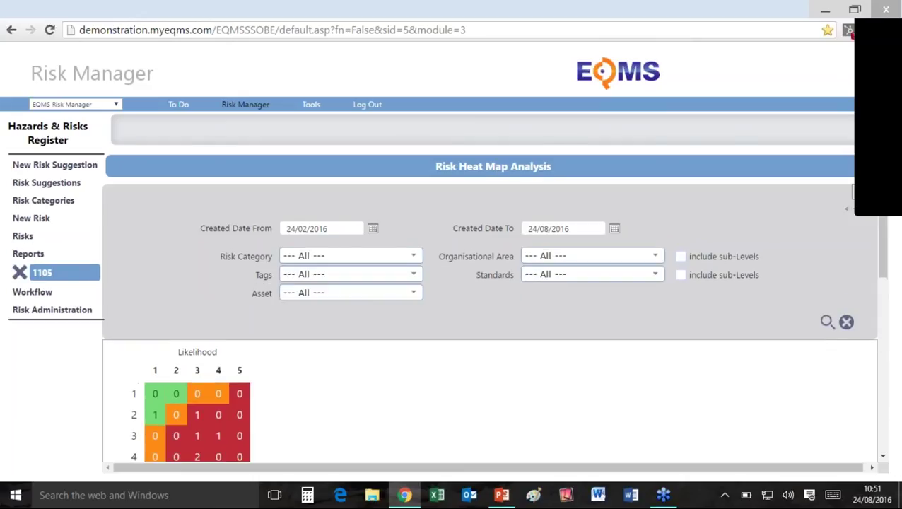
pyautogui.scroll(-1, 887, 212)
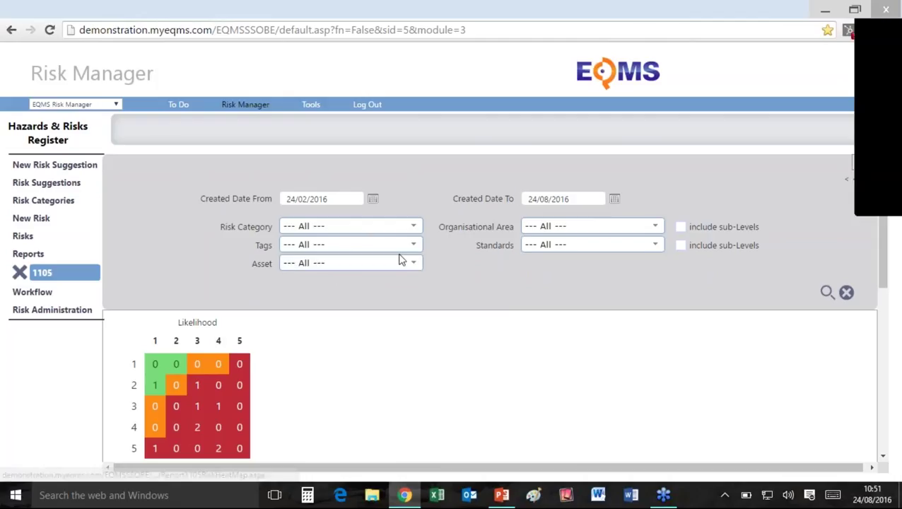
pyautogui.click(567, 247)
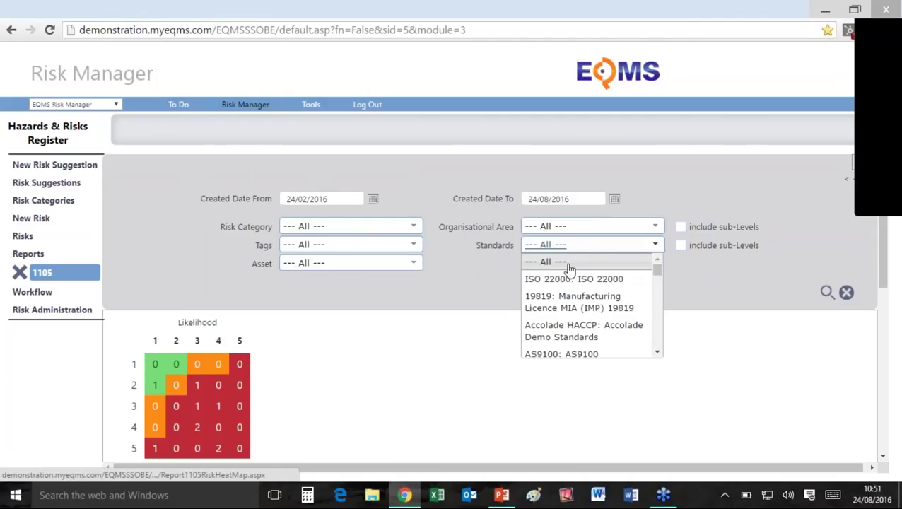
pyautogui.click(327, 293)
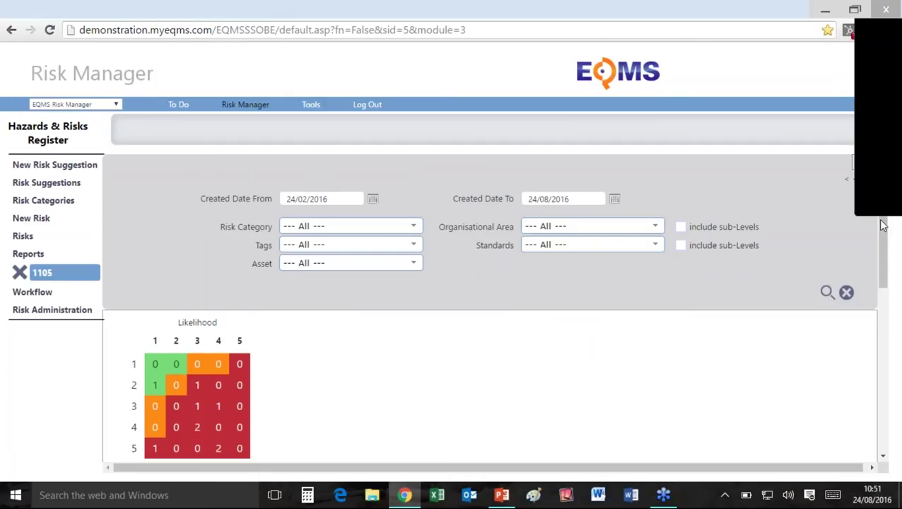
pyautogui.scroll(-3, 888, 214)
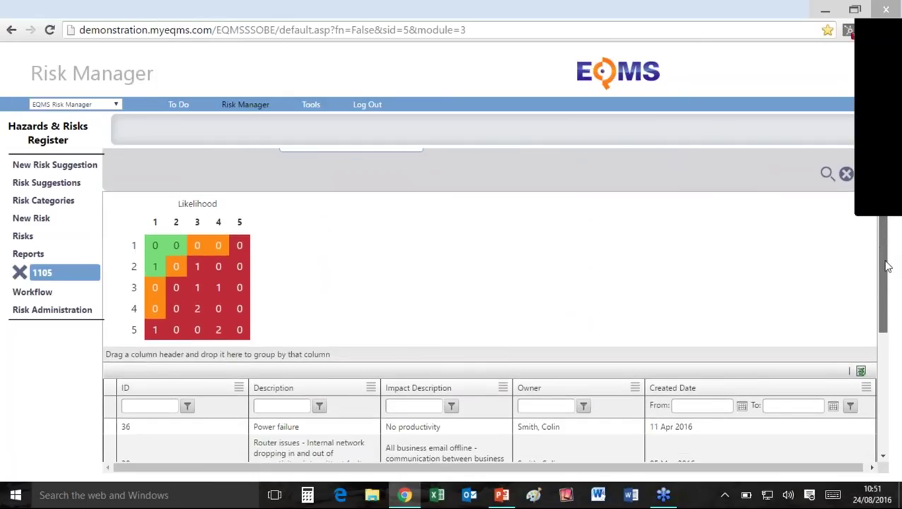
pyautogui.scroll(-1, 876, 258)
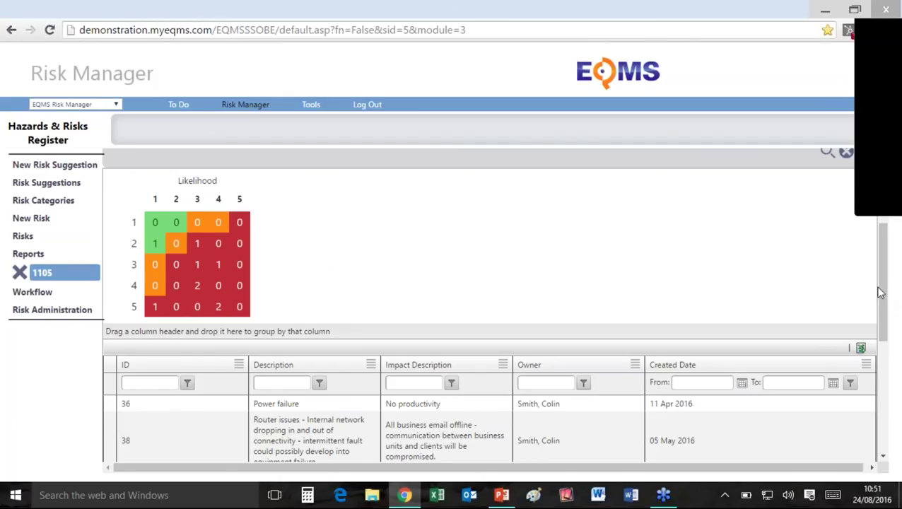
pyautogui.scroll(-1, 884, 296)
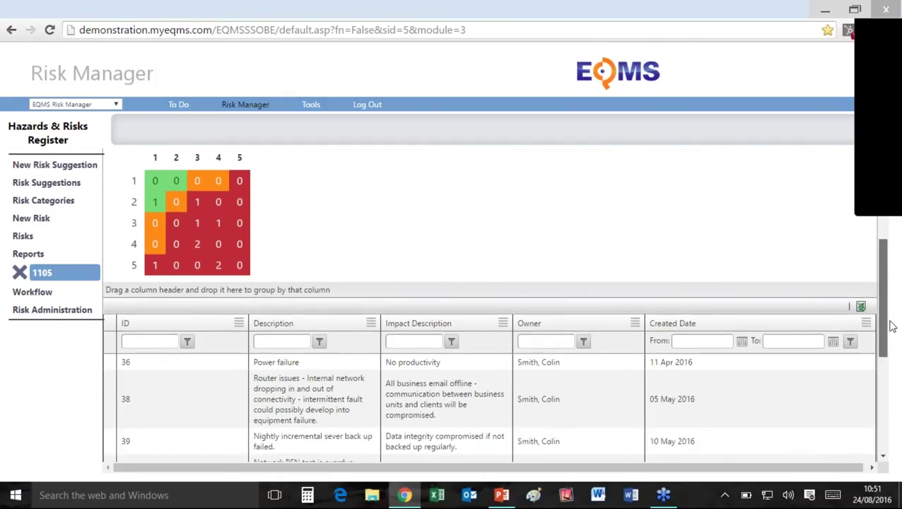
pyautogui.scroll(-5, 892, 326)
pyautogui.scroll(6, 888, 371)
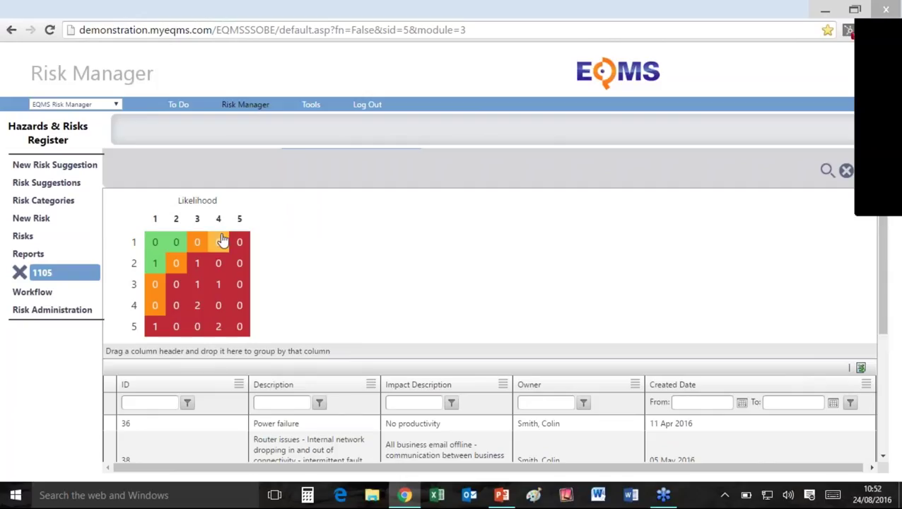
# Filter the risk table by heat map cells: two risks in row 5, one in row 2
pyautogui.click(201, 329)
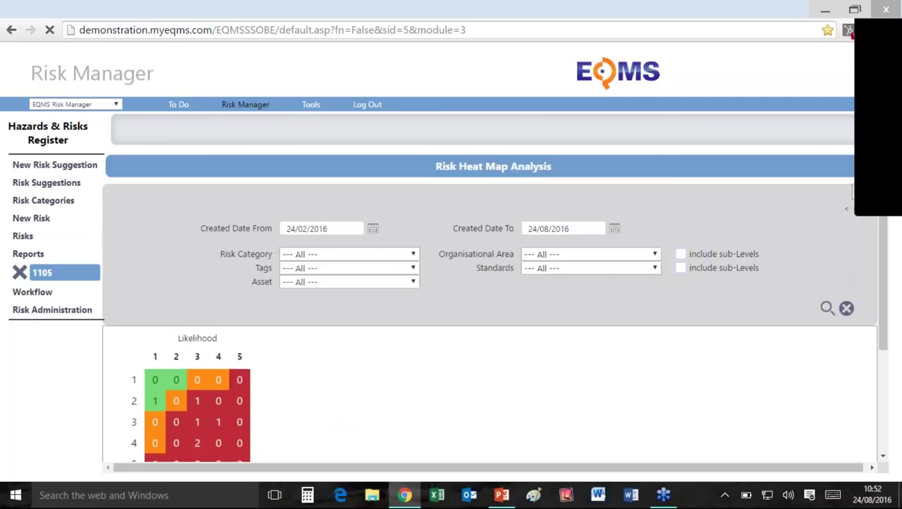
pyautogui.scroll(-2, 271, 424)
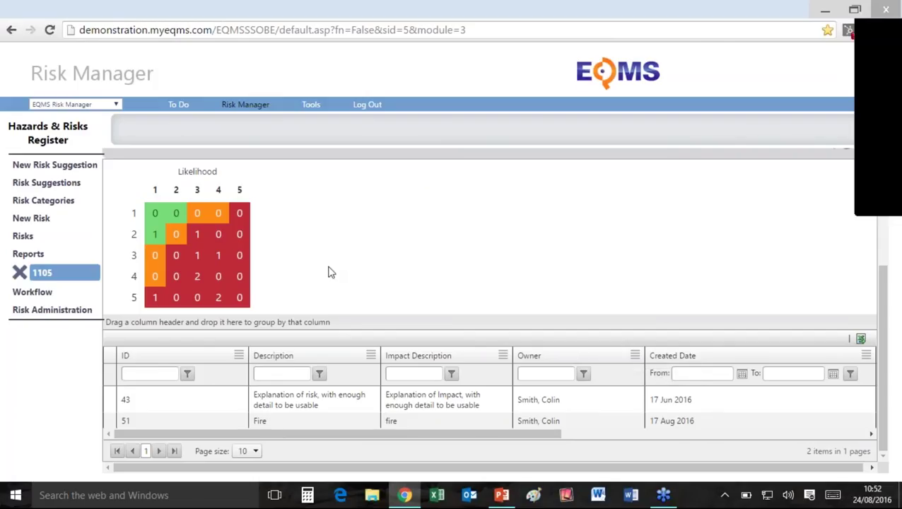
pyautogui.click(155, 237)
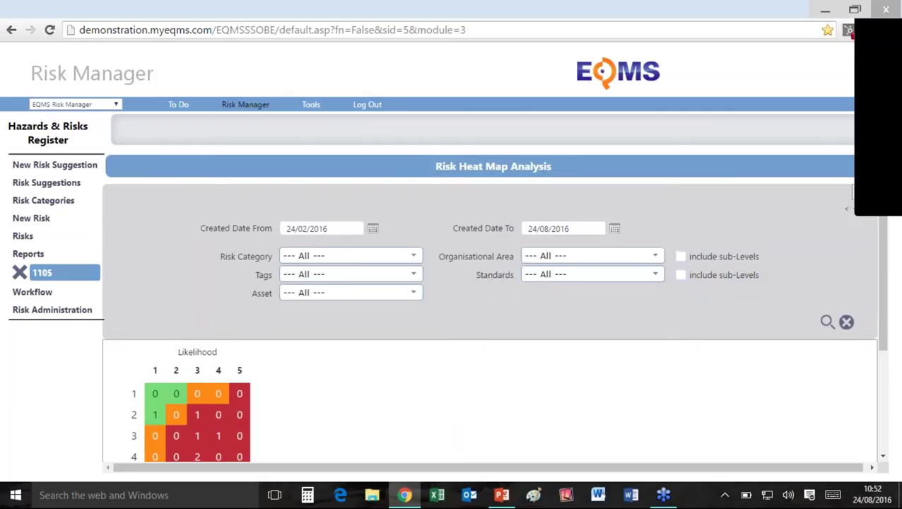
pyautogui.scroll(-5, 269, 420)
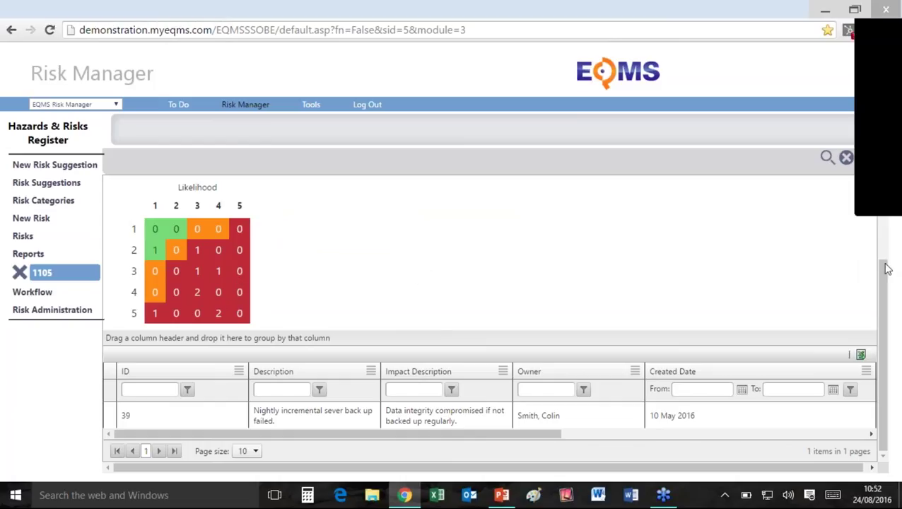
pyautogui.moveTo(881, 290); pyautogui.dragTo(743, 146)
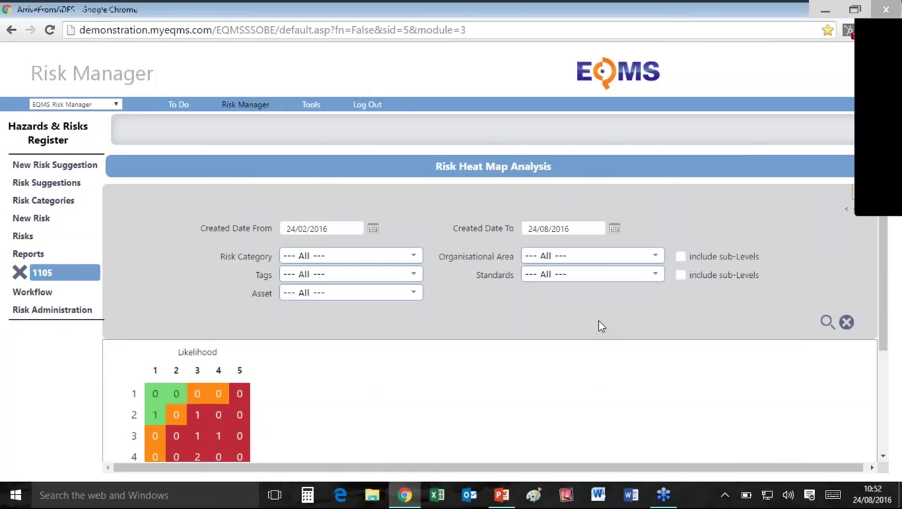
# Run the Risk Manager Demonstration deck as a slideshow and advance one slide
pyautogui.click(501, 495)
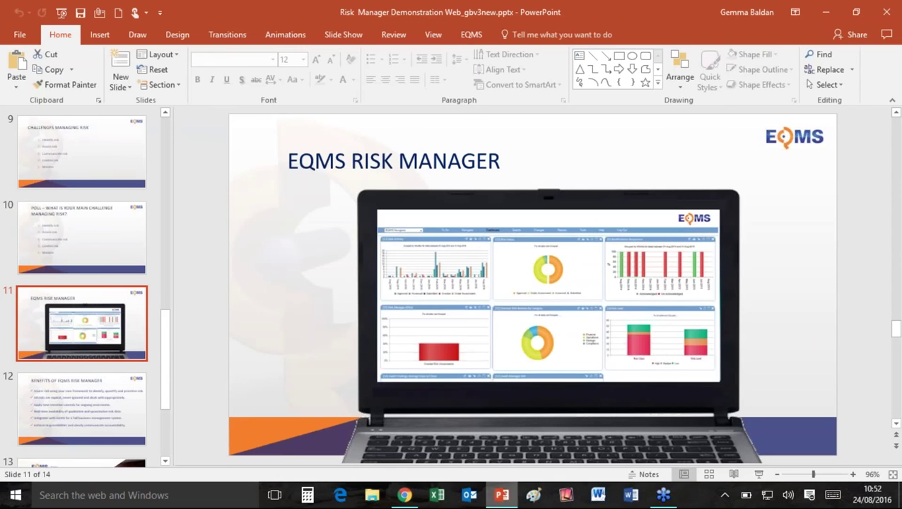
pyautogui.click(758, 474)
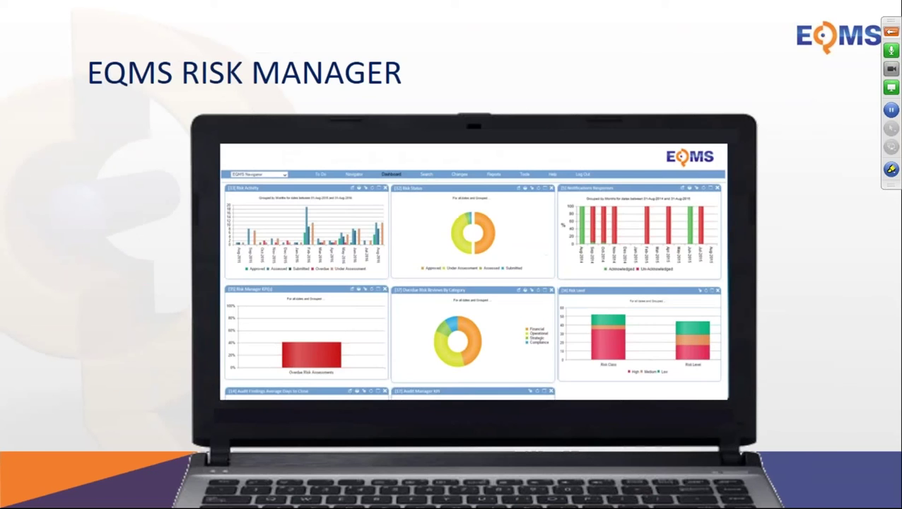
pyautogui.press('Right')
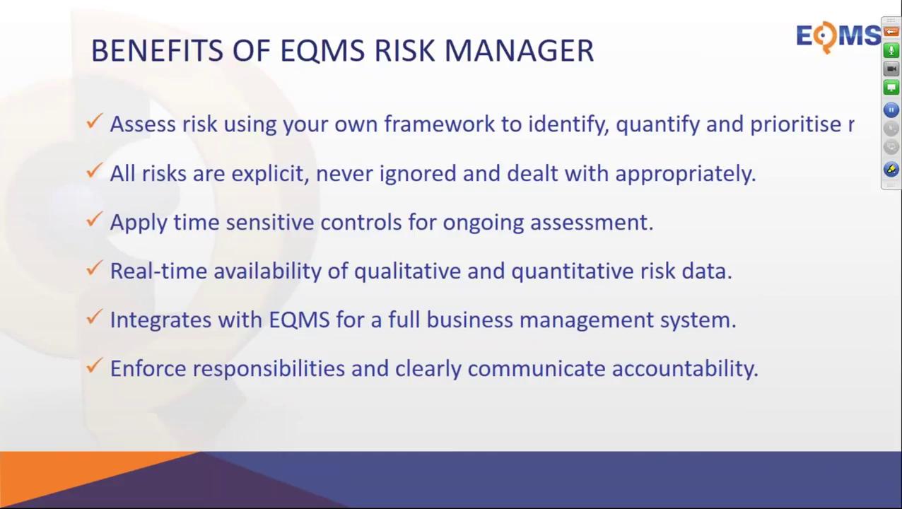